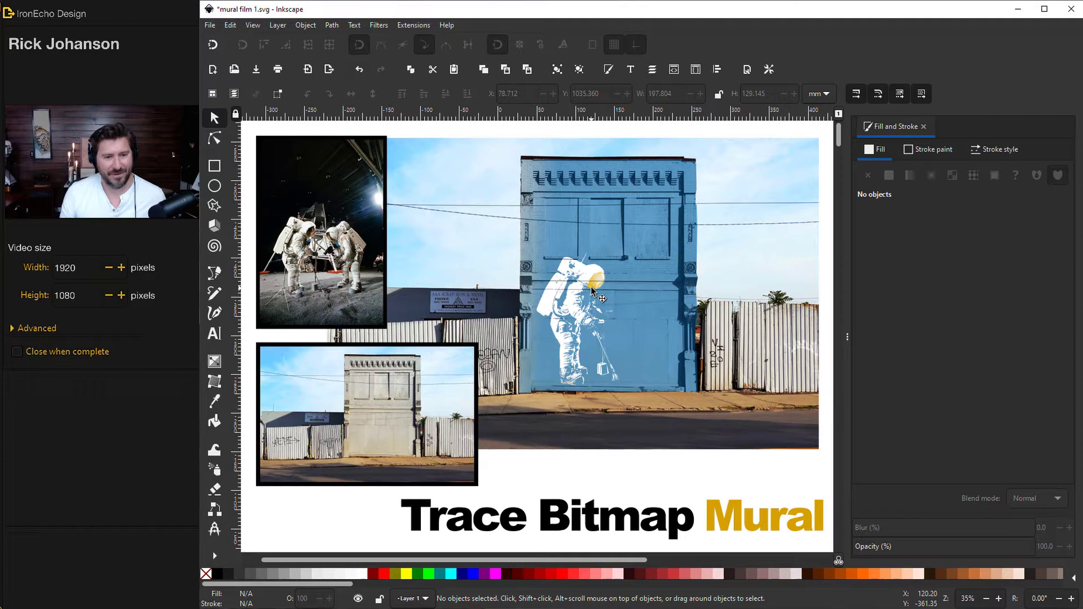
Step: Trace the grasshopper photo with Trace Bitmap at a 0.45 brightness cutoff
scroll(556, 332, "down", 10)
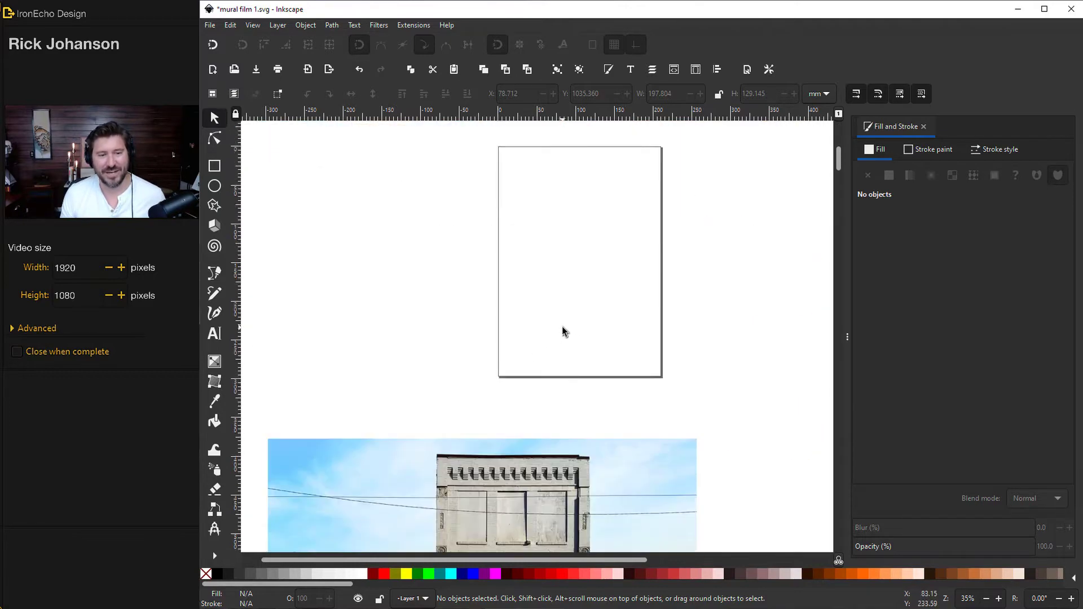
scroll(564, 326, "down", 2)
scroll(569, 324, "up", 1)
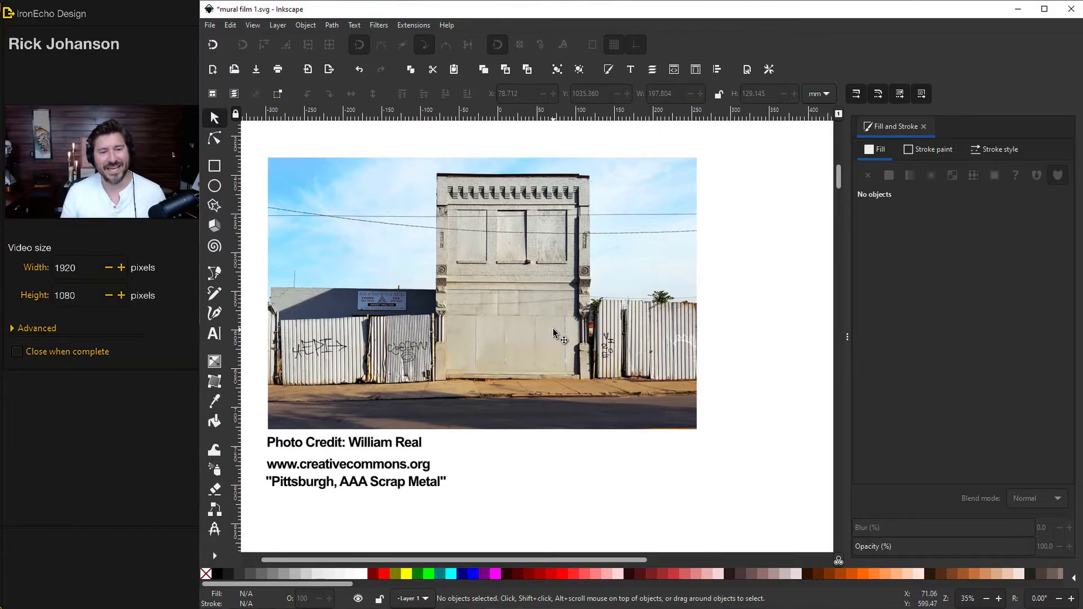
scroll(553, 333, "down", 15)
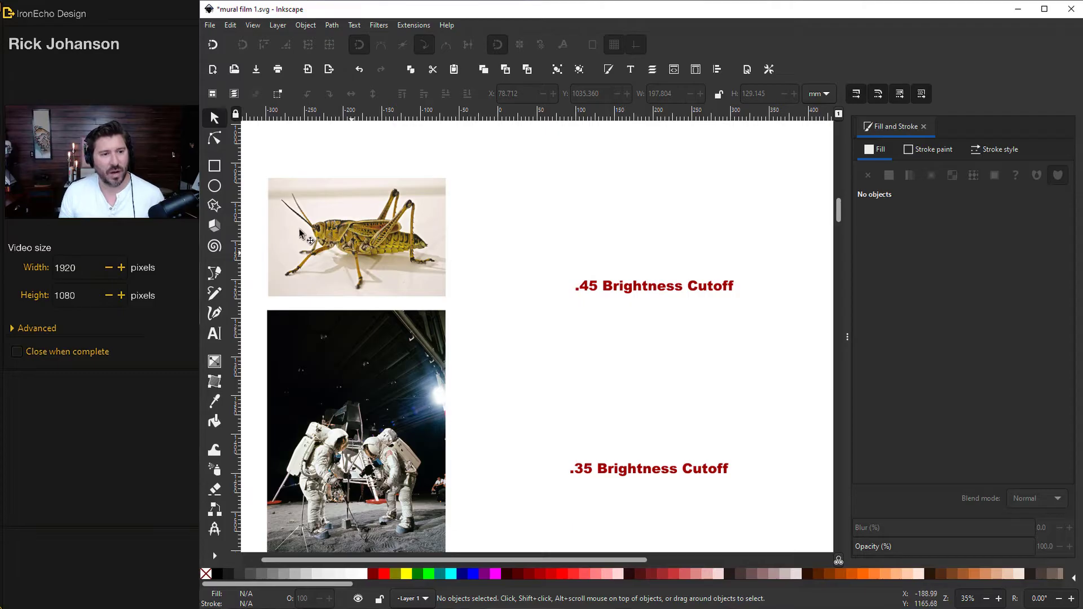
left_click(346, 211)
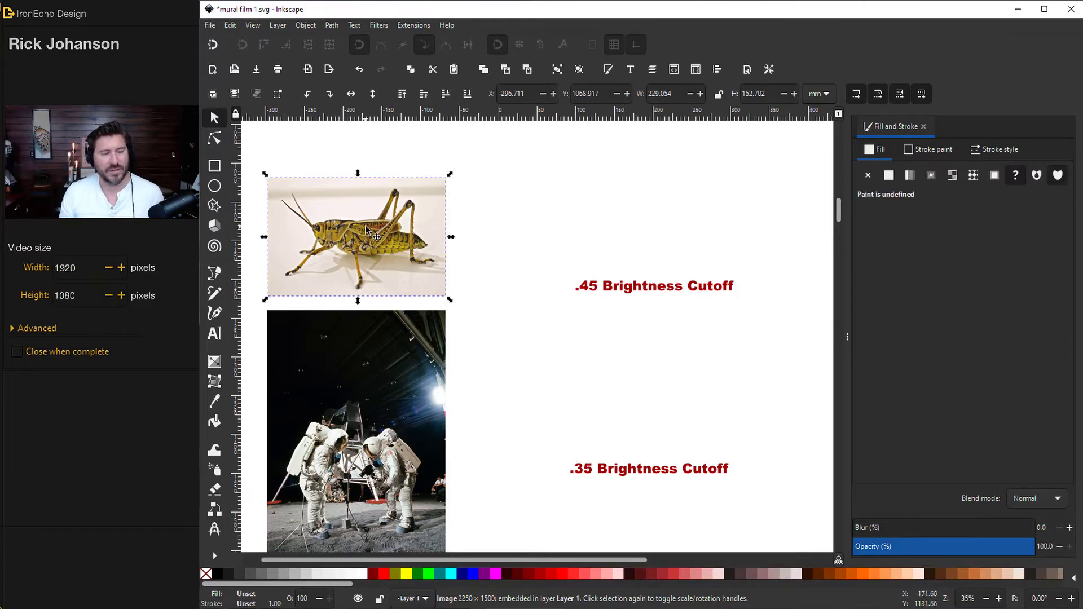
left_click(332, 25)
left_click(362, 68)
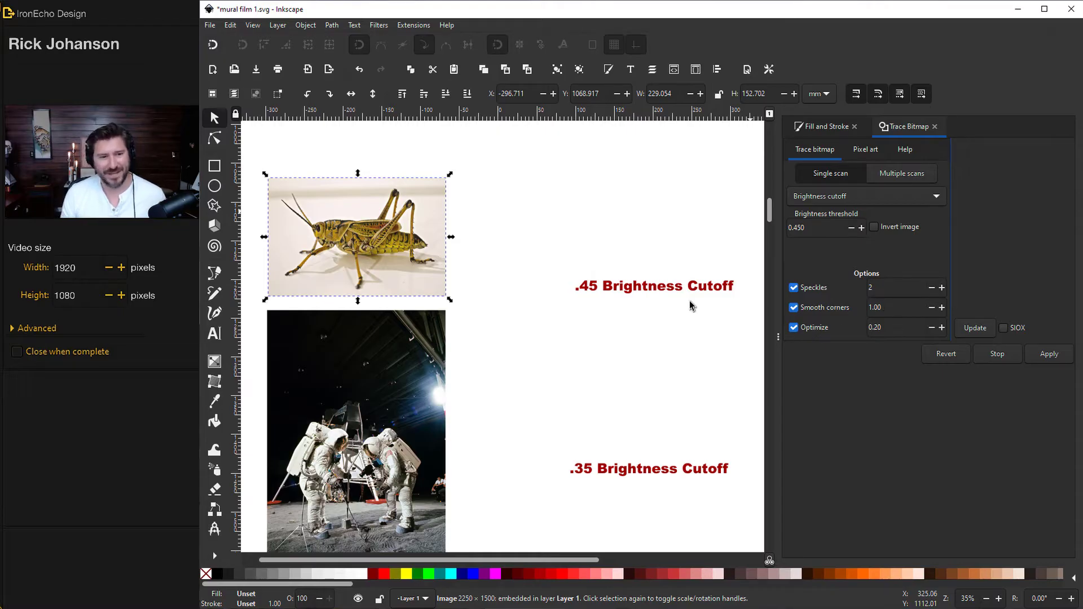
left_click(976, 328)
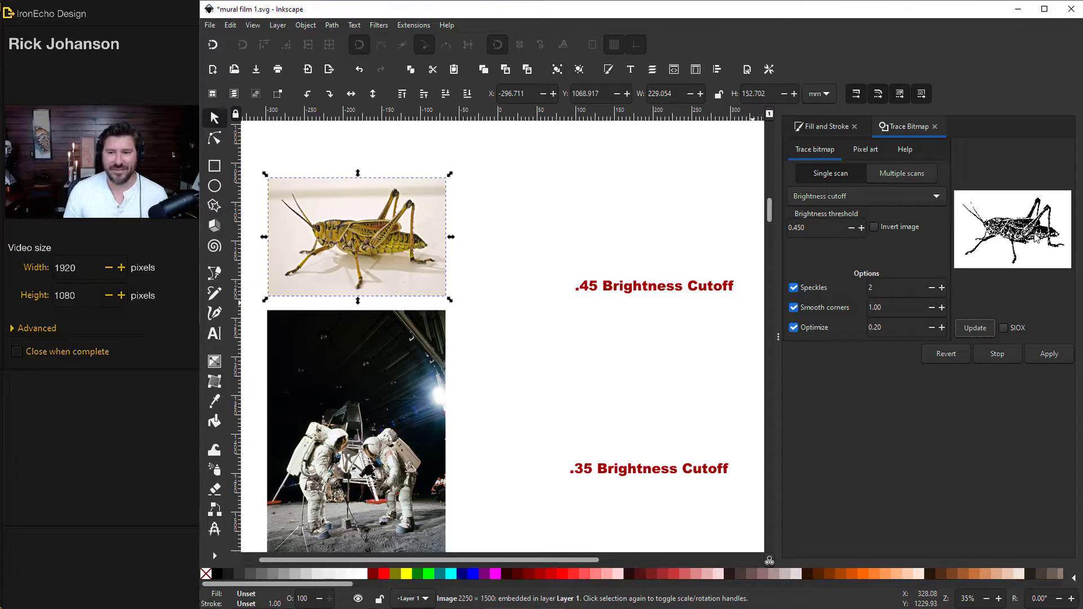
left_click(1056, 357)
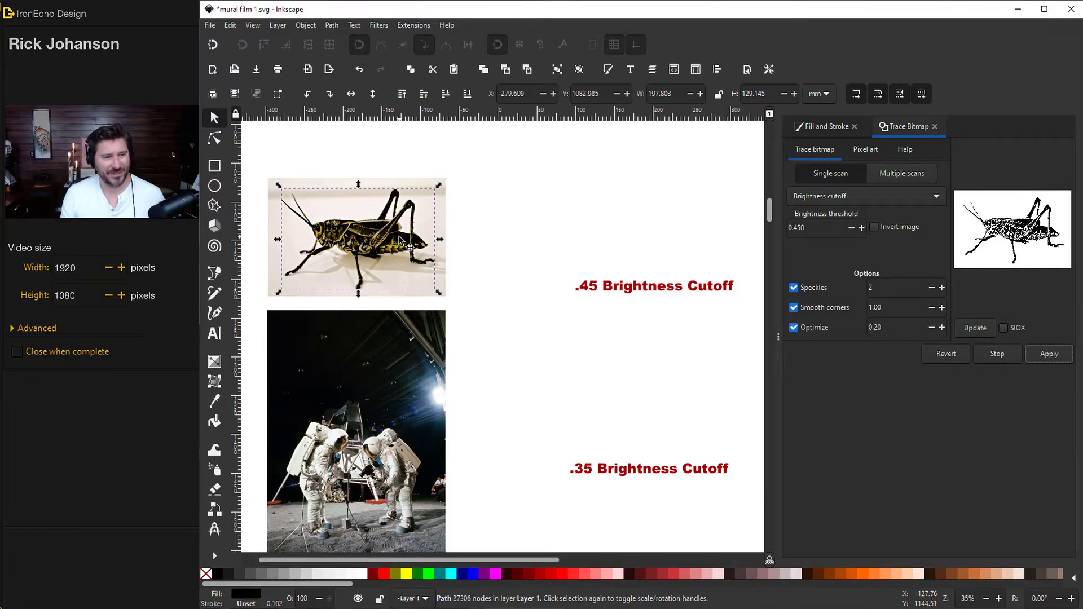
Step: Place the black 0.45 trace above its '.45 Brightness Cutoff' label
left_click_drag(399, 240, 831, 201)
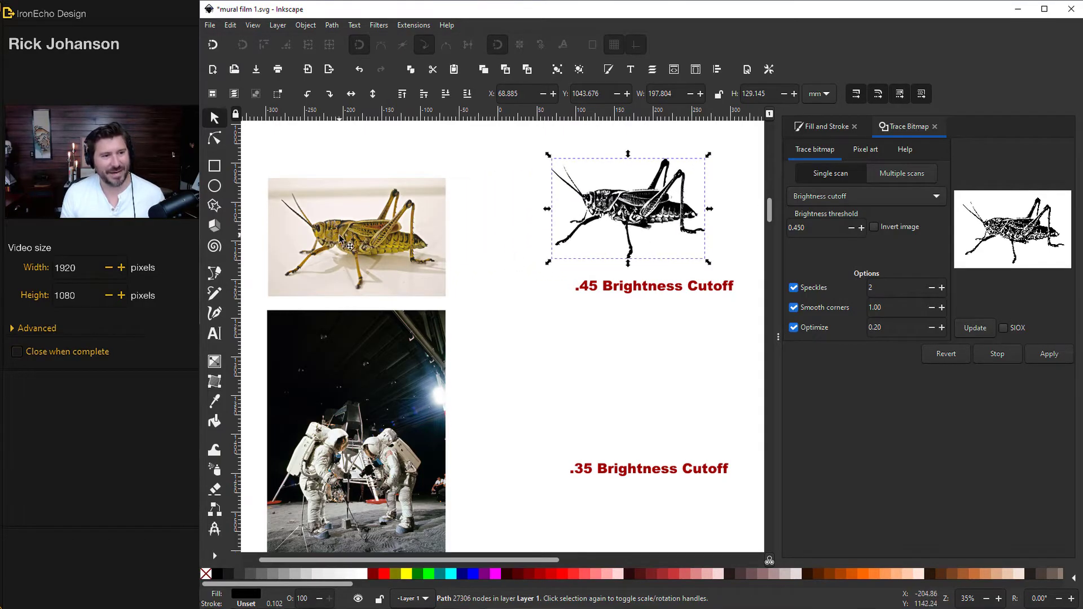
left_click_drag(649, 216, 653, 211)
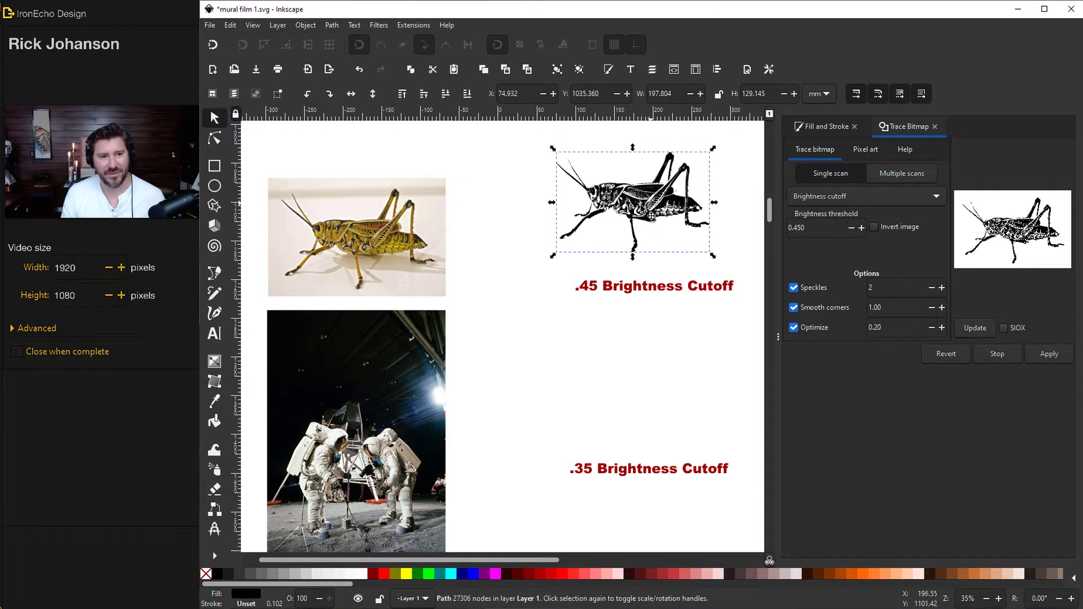
left_click(384, 574)
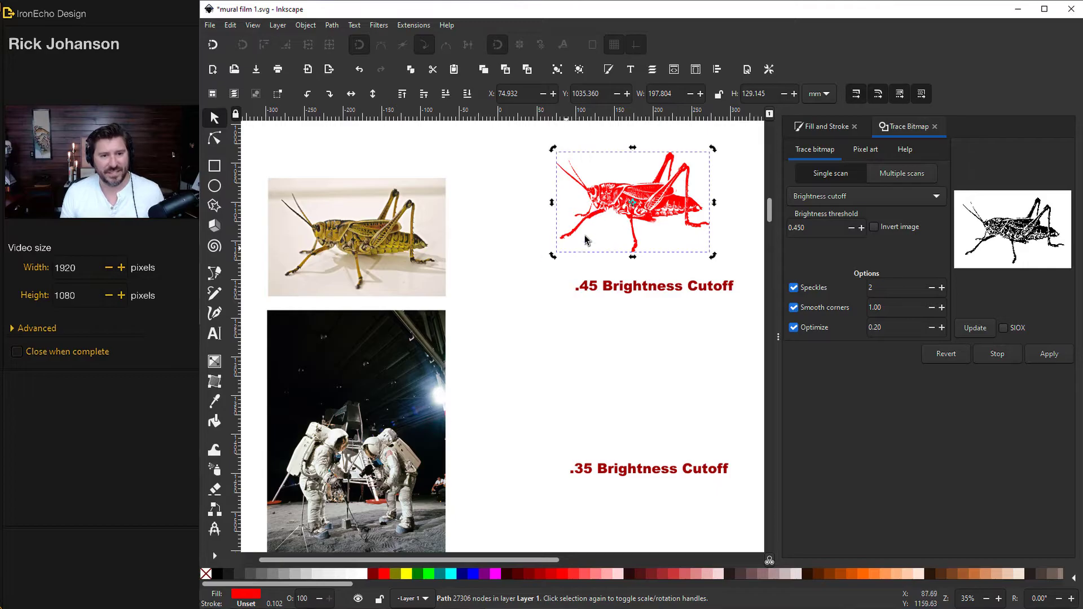
left_click_drag(553, 255, 514, 290)
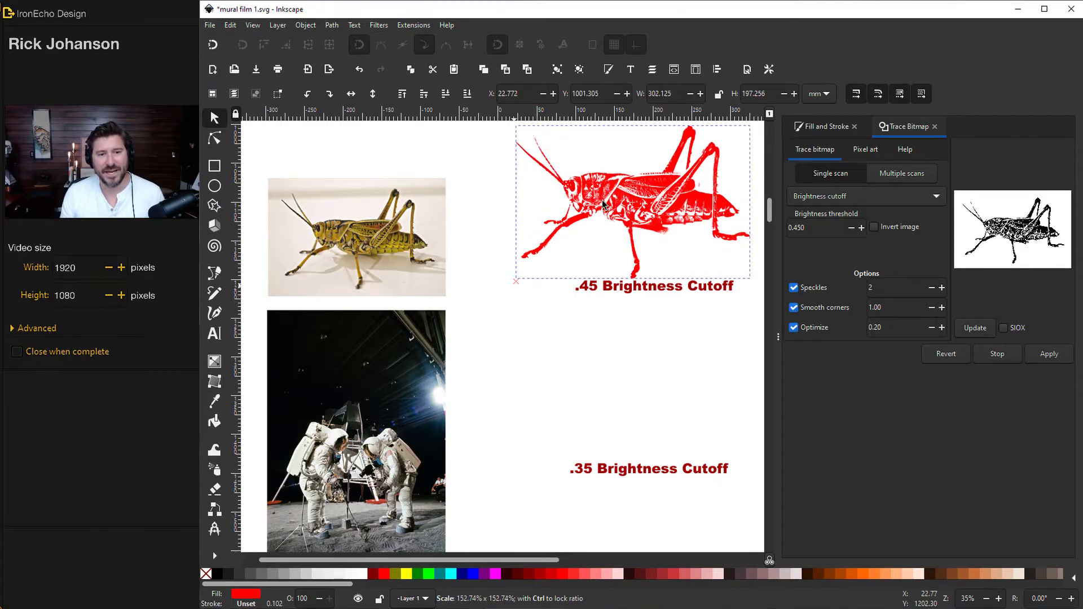
left_click_drag(598, 201, 590, 200)
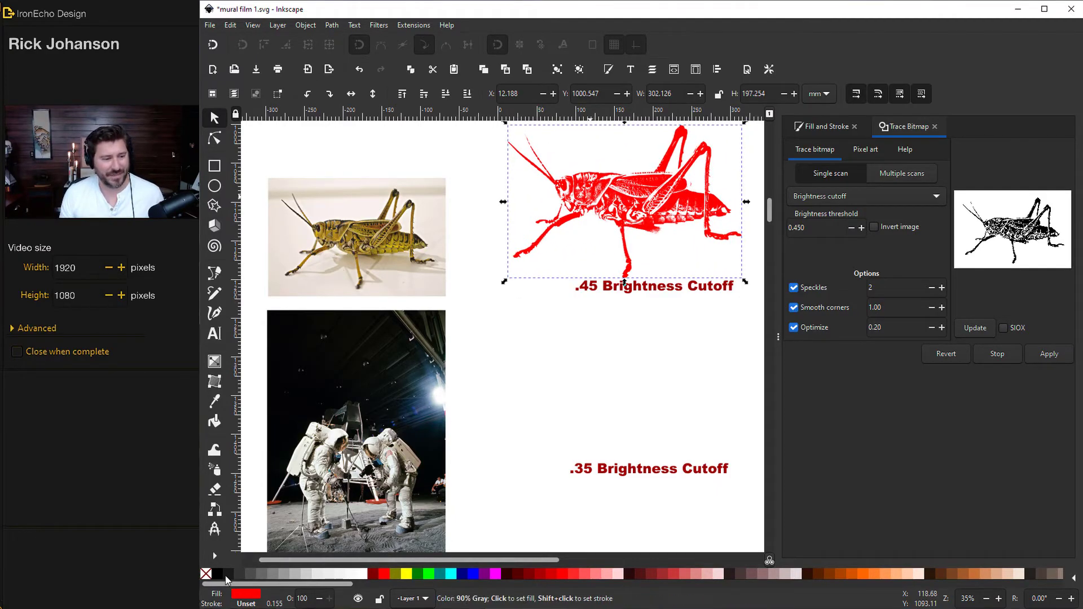
left_click(217, 574)
left_click_drag(621, 224, 618, 220)
key("ctrl+z")
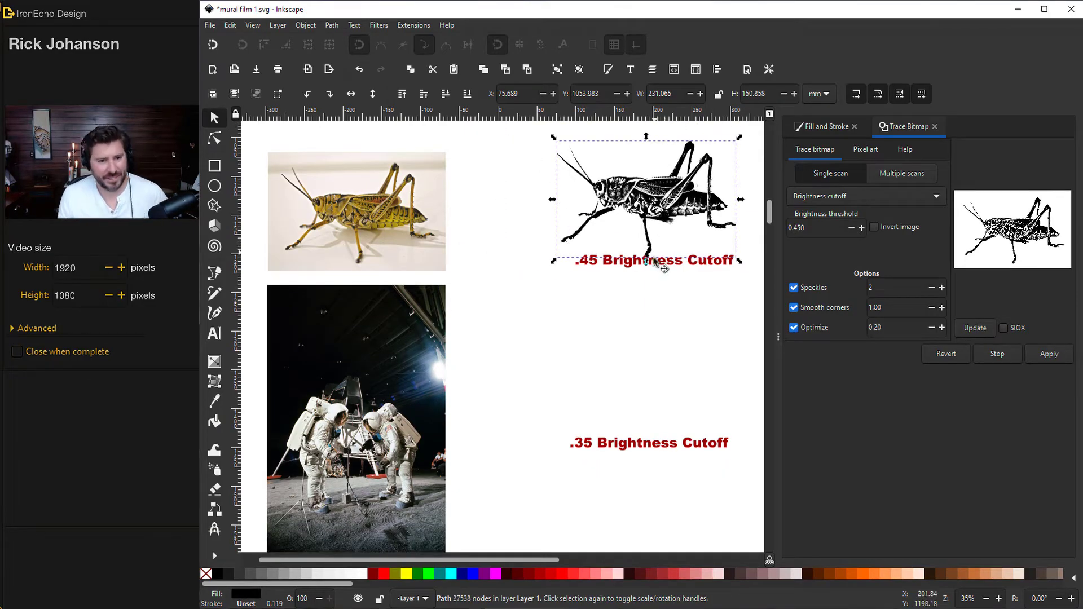
Step: Trace the grasshopper again at 0.35 and place it above the '.35 Brightness Cutoff' label
left_click(384, 210)
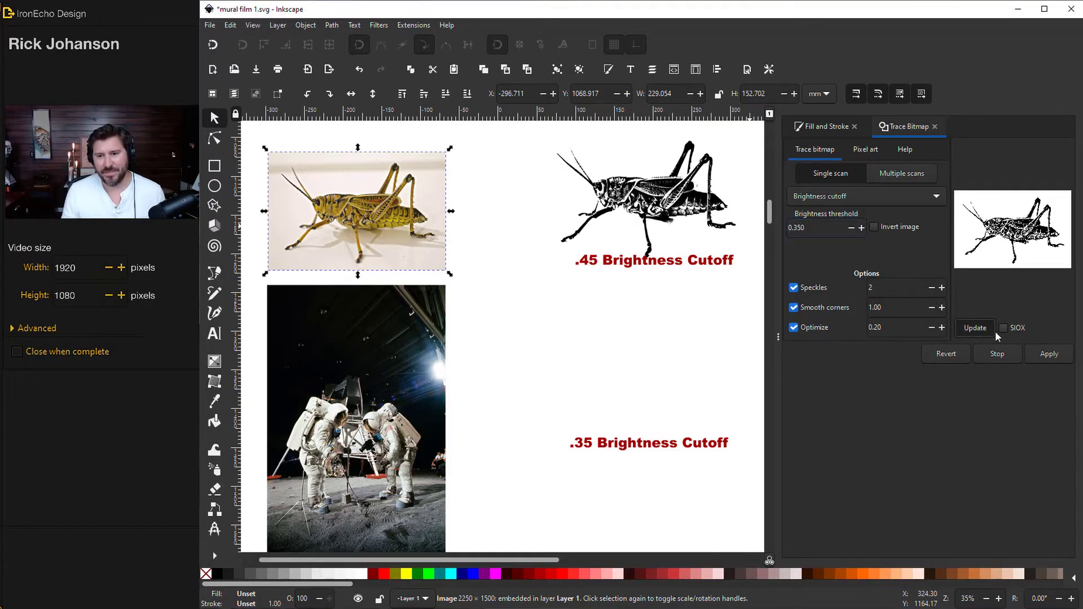
left_click(975, 328)
left_click(1049, 354)
mouse_move(431, 228)
left_mouse_down()
mouse_move(597, 334)
mouse_move(724, 357)
left_mouse_up()
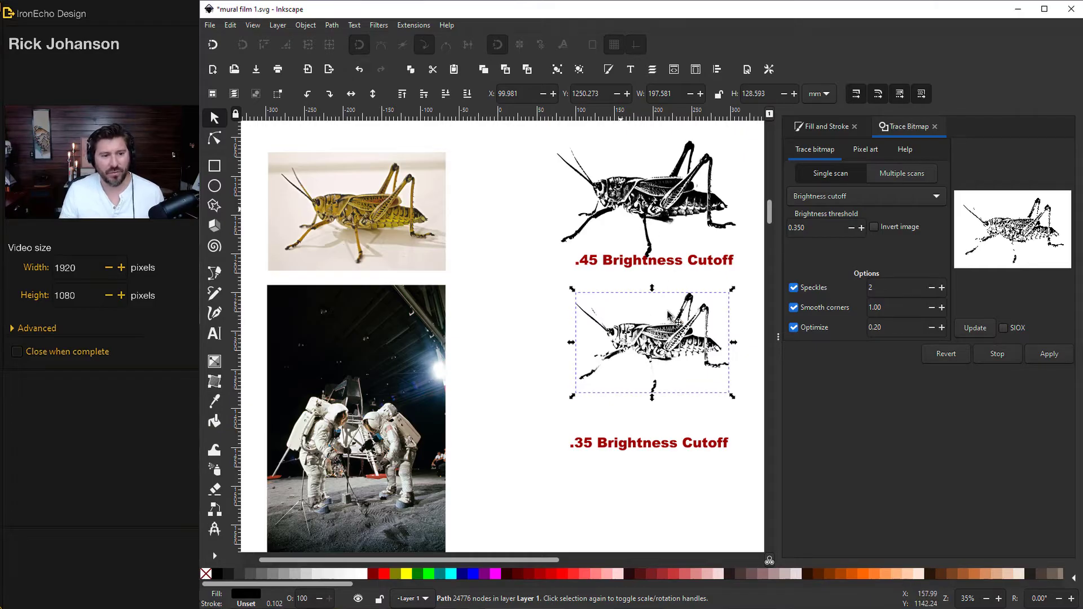
Step: Trace the astronaut photo with 8 colour scans, with Smooth, Stack and Remove background on
scroll(508, 338, "right", 1)
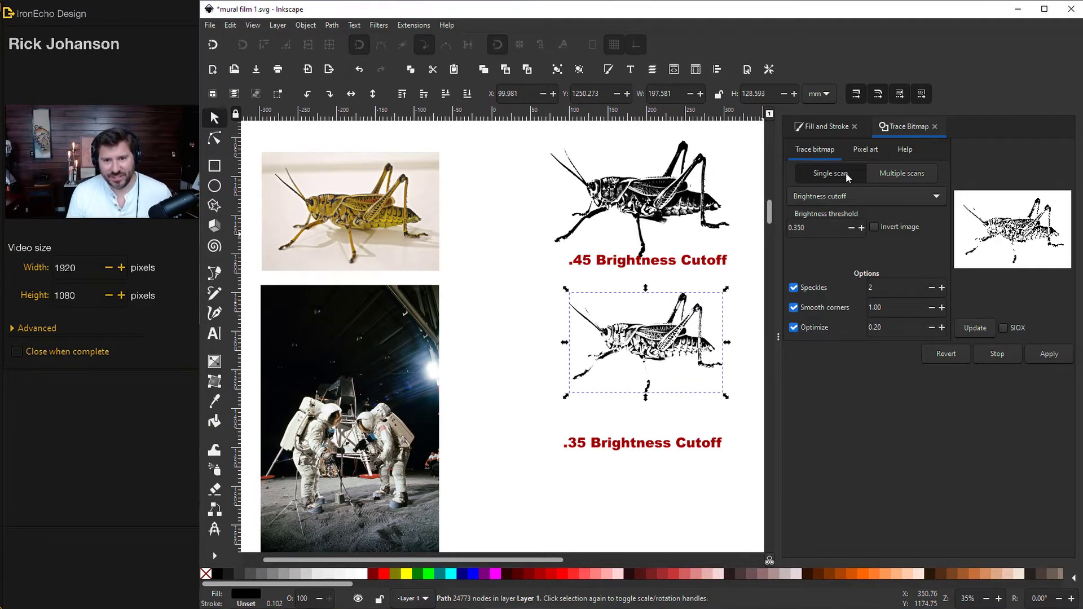
left_click(856, 196)
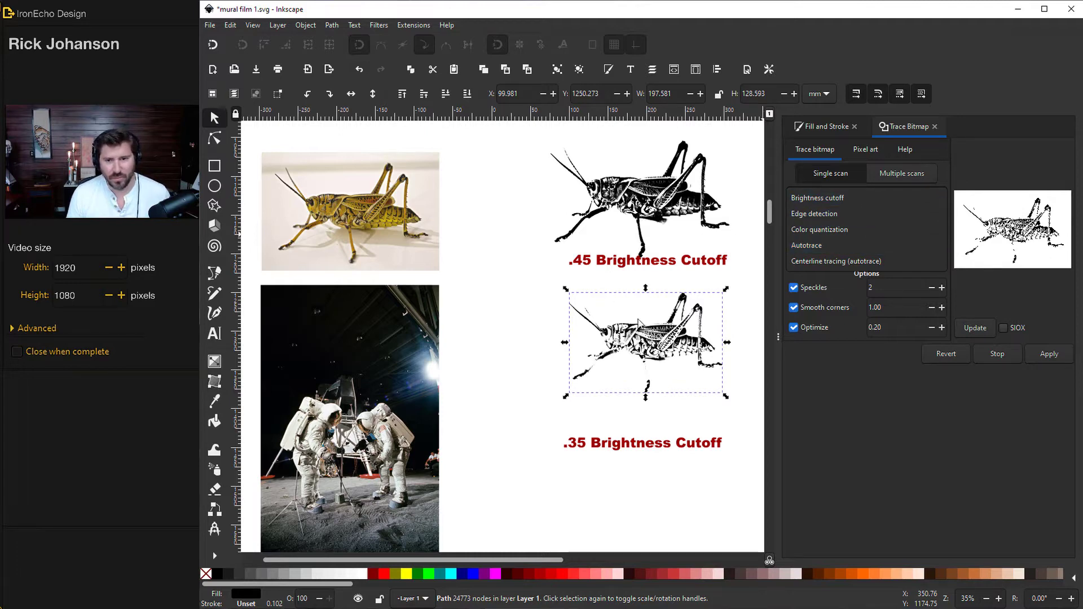
left_click(520, 340)
scroll(517, 355, "down", 4)
left_click(384, 367)
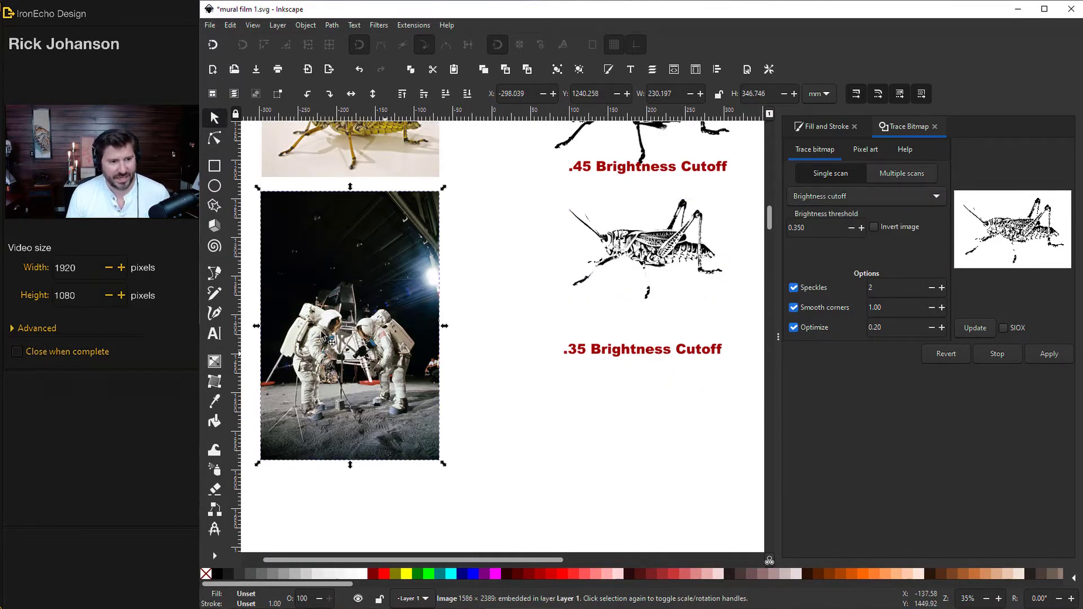
left_click(895, 172)
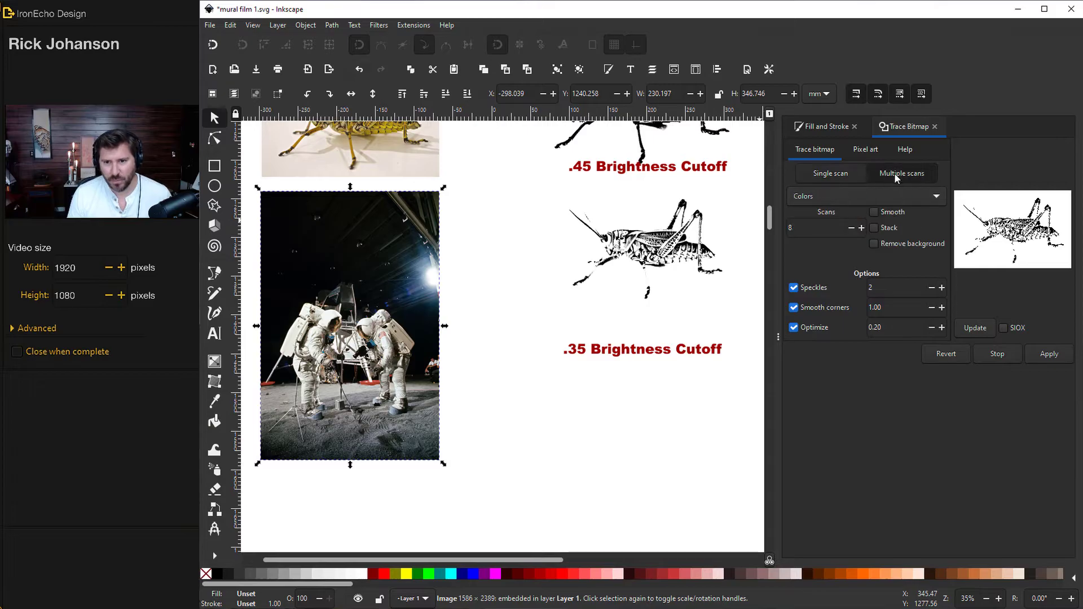
left_click(851, 195)
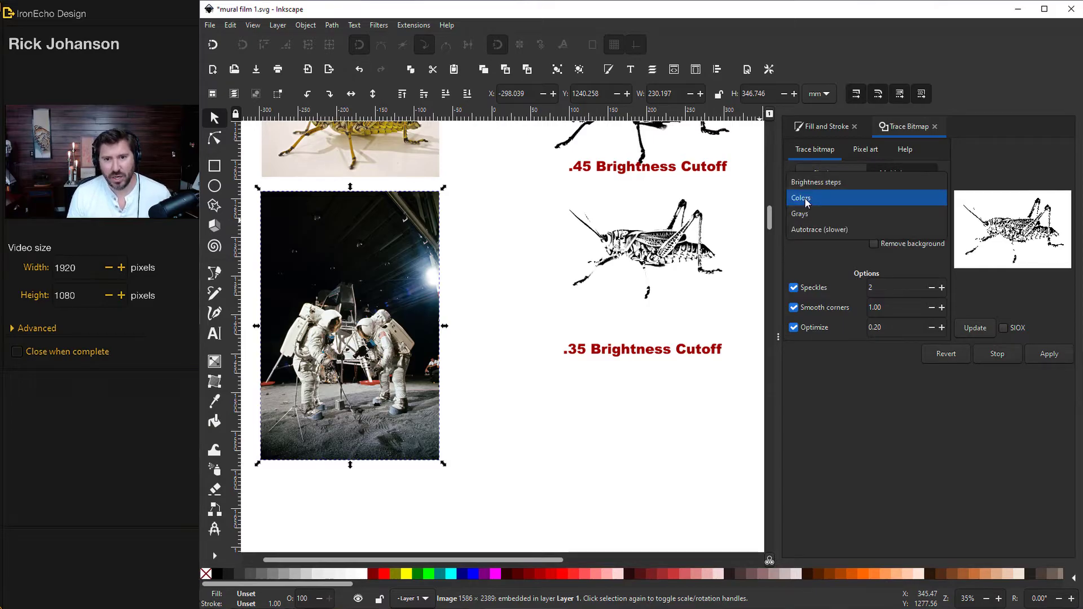
left_click(806, 199)
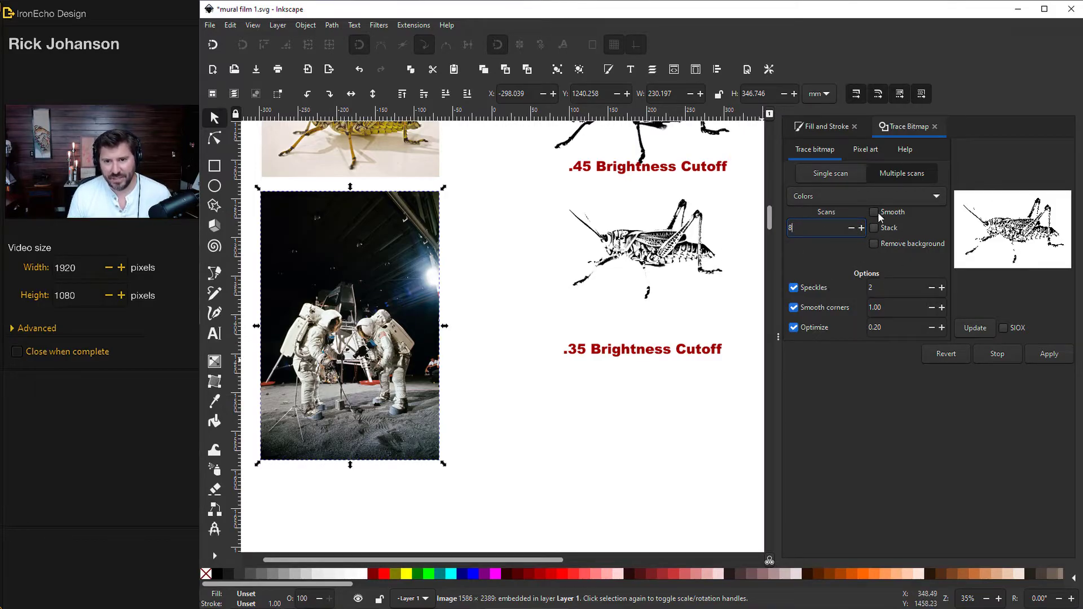
left_click(873, 211)
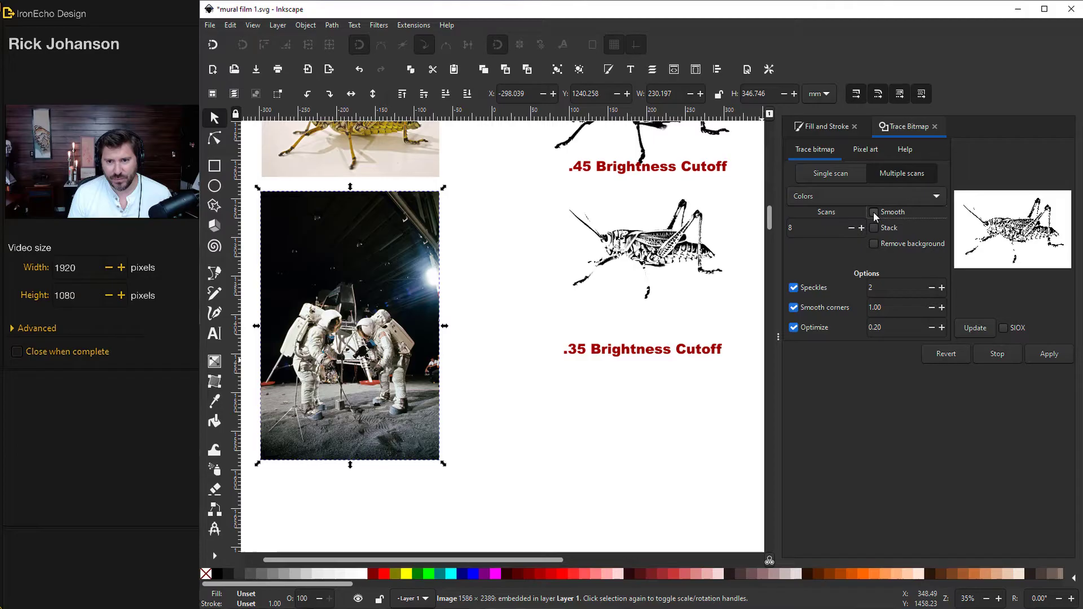
left_click(875, 228)
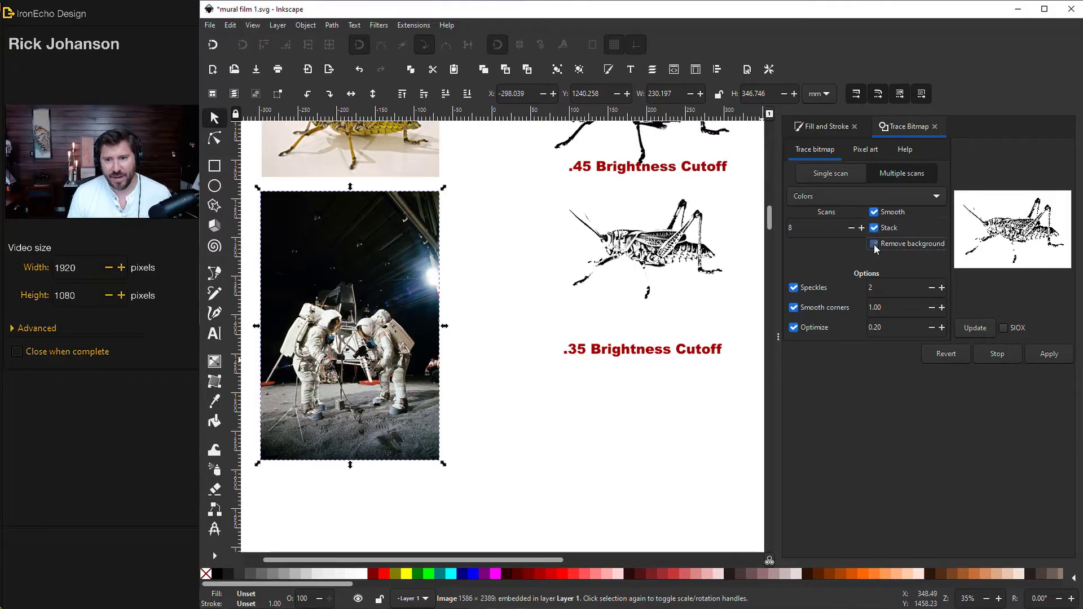
left_click(874, 244)
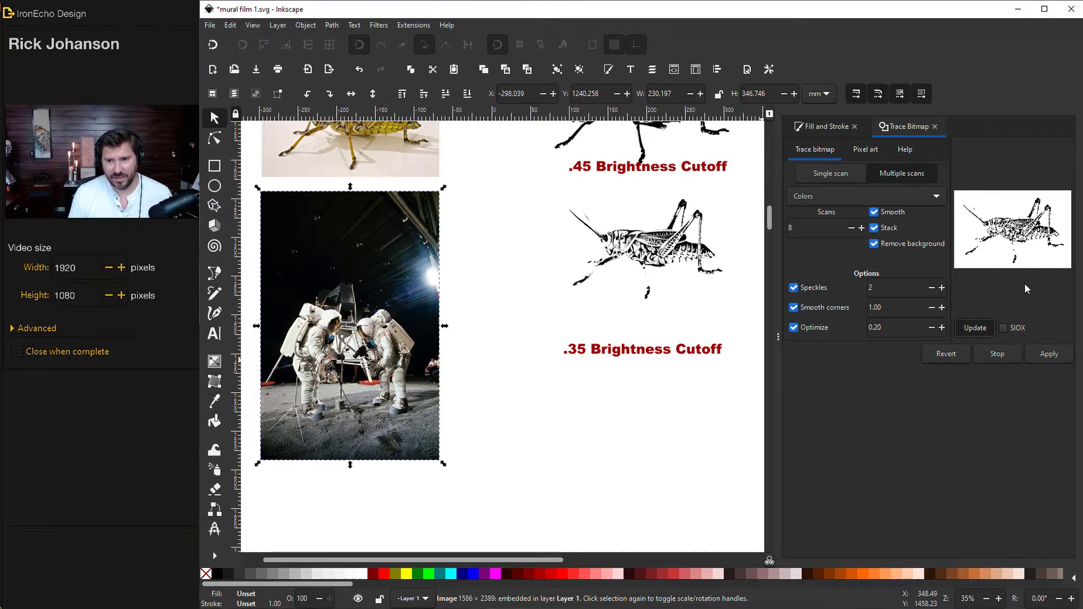
left_click(1050, 358)
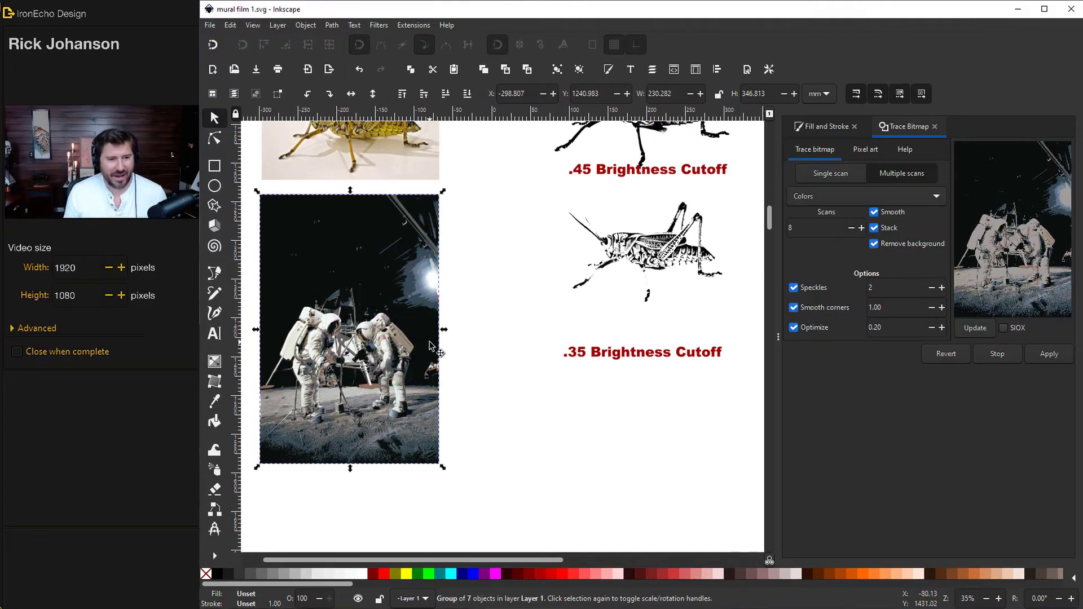
Step: Drag the colour trace off the photo and show the full source image with its '665KB' caption
mouse_move(429, 345)
left_mouse_down()
mouse_move(508, 413)
mouse_move(689, 479)
mouse_move(672, 460)
left_mouse_up()
scroll(671, 460, "down", 6)
scroll(652, 377, "up", 2, "ctrl")
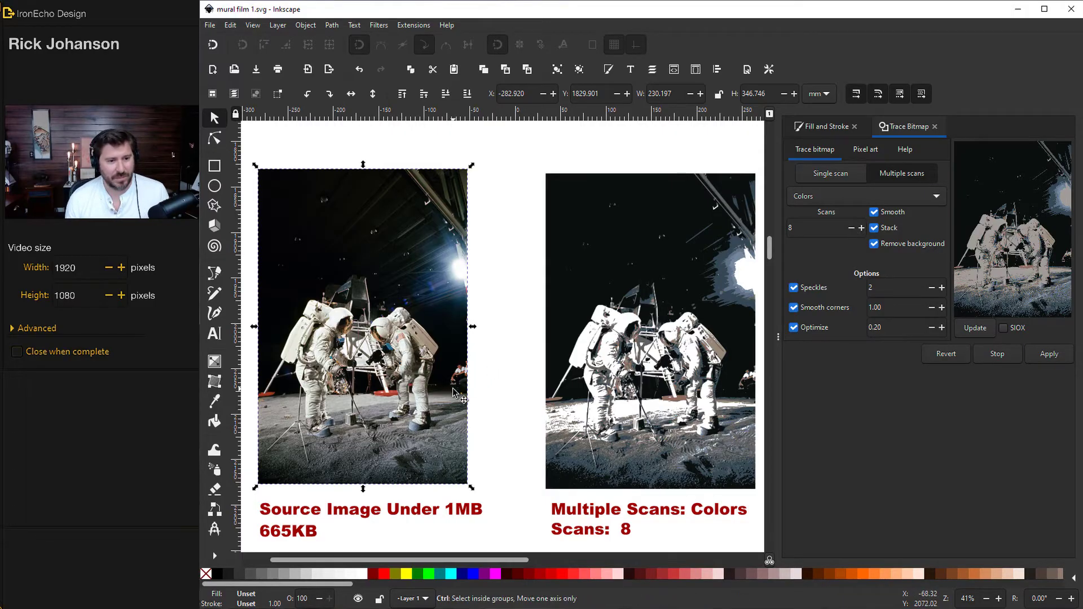
scroll(453, 391, "up", 6)
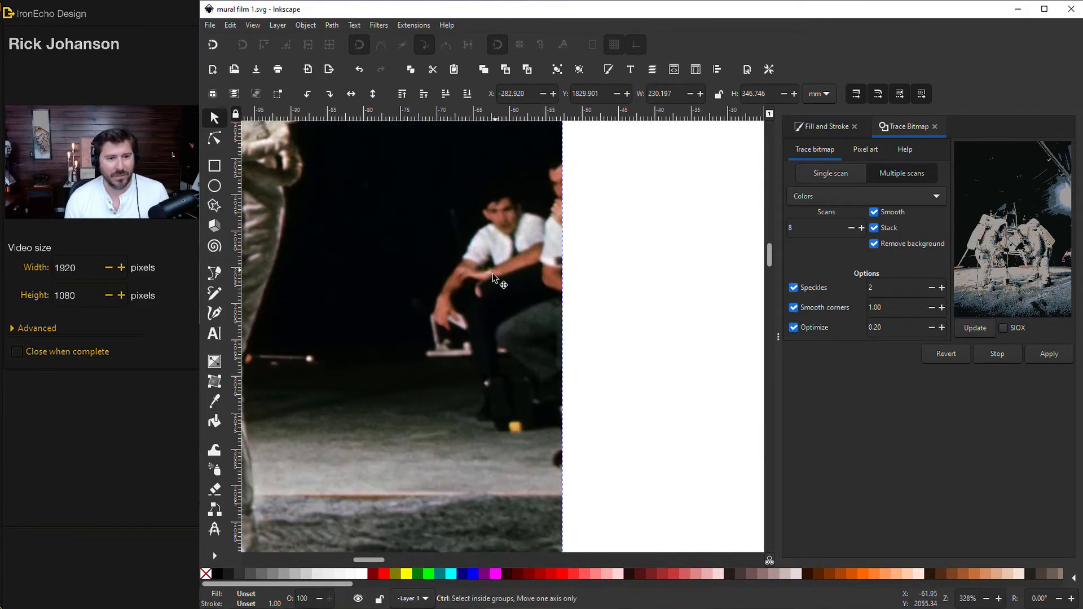
scroll(492, 277, "down", 4)
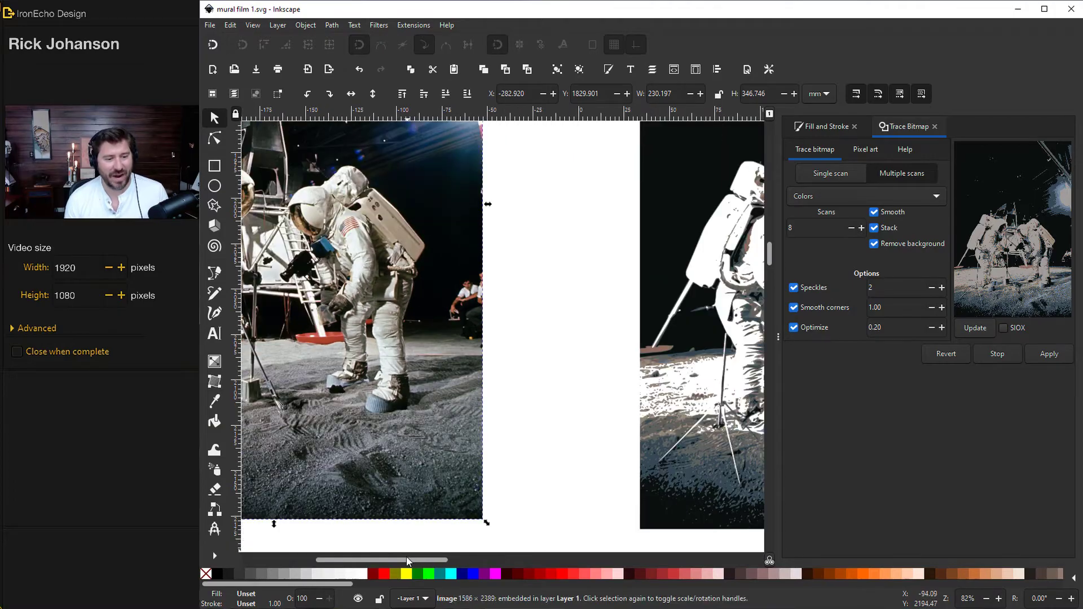
left_click_drag(406, 560, 353, 560)
scroll(460, 271, "down", 1)
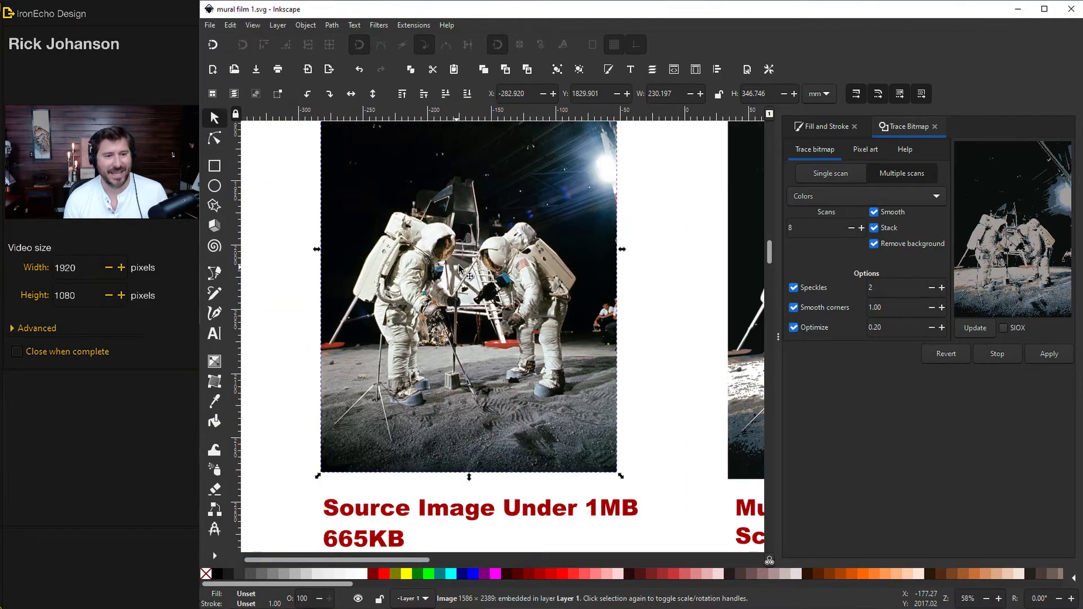
scroll(460, 272, "up", 2)
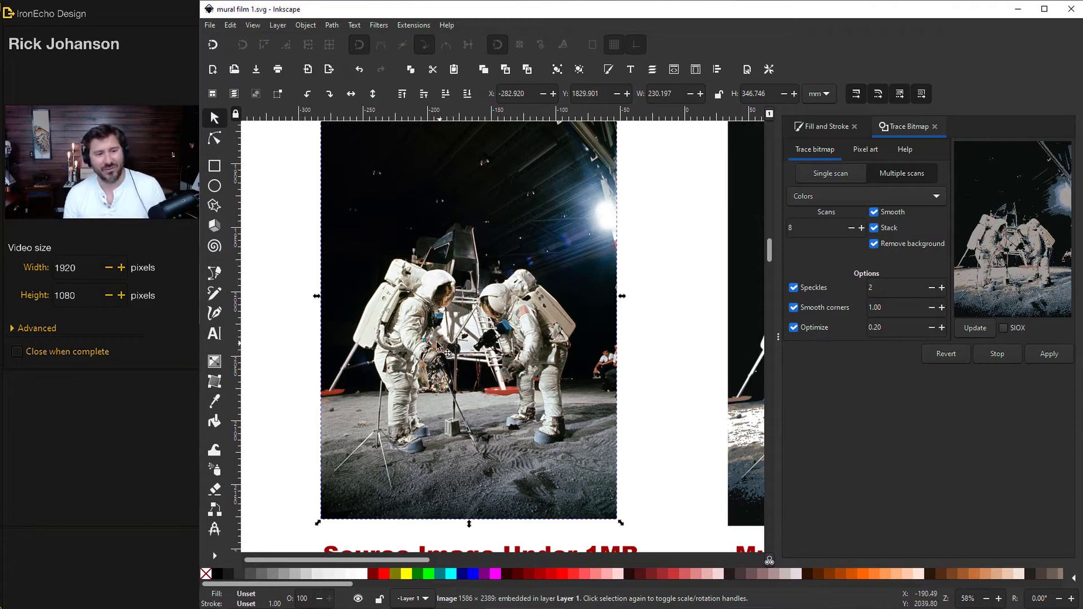
scroll(486, 355, "down", 2)
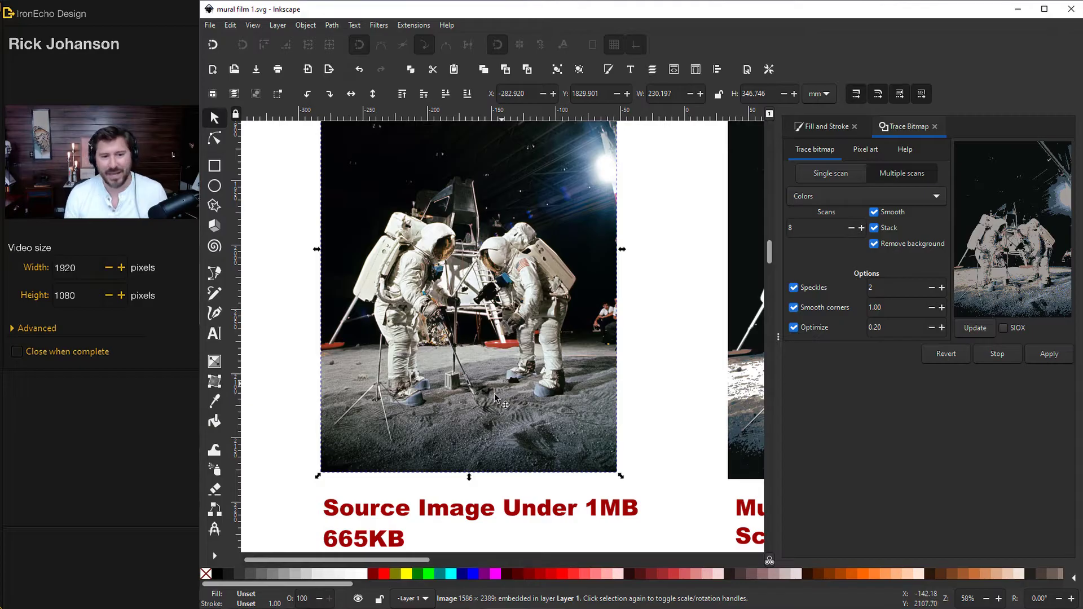
Step: Trace the astronaut photo with 18 colour scans and drag the result above its label
left_click(550, 328)
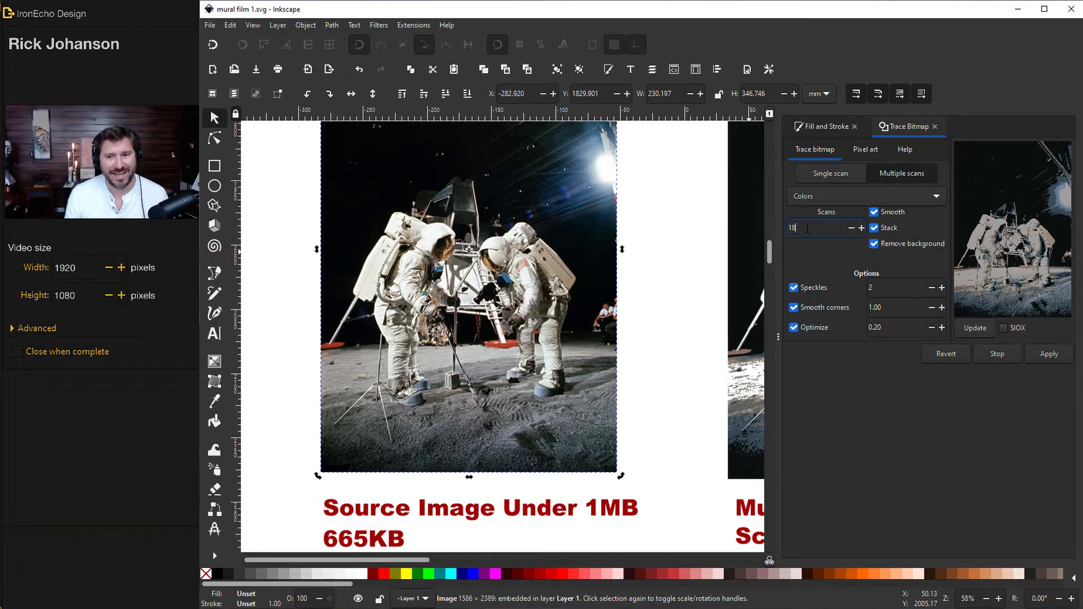
left_click(973, 330)
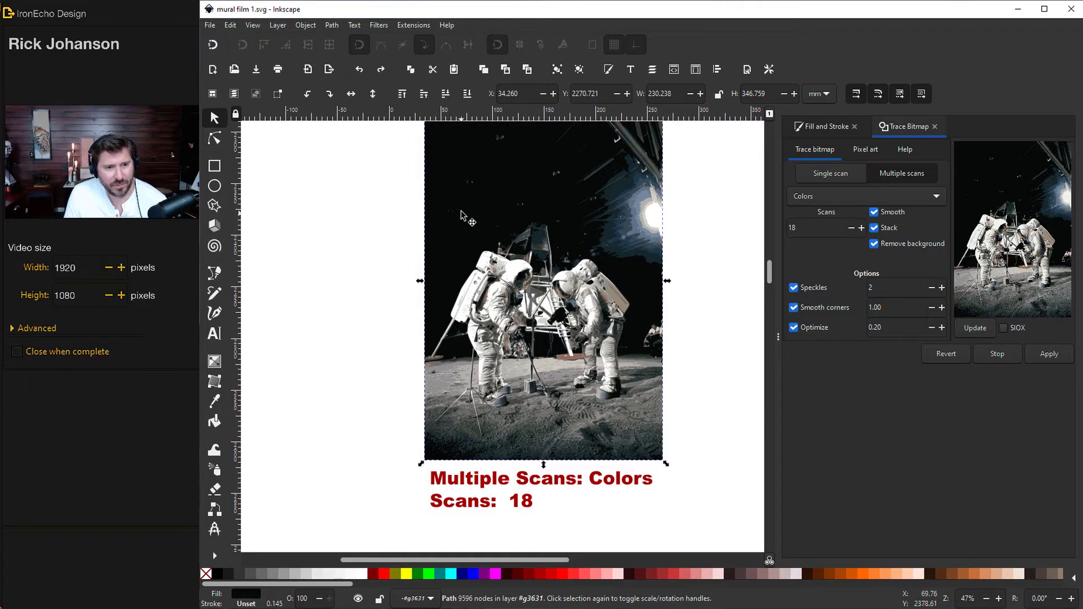
left_click_drag(468, 225, 218, 265)
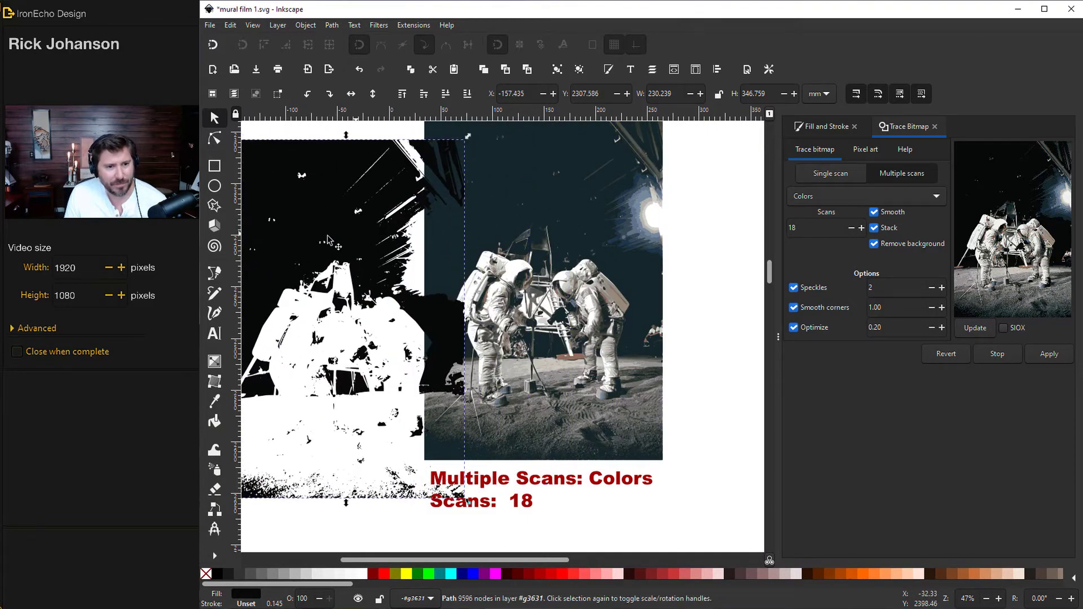
mouse_move(516, 234)
left_mouse_down()
mouse_move(761, 240)
mouse_move(355, 261)
mouse_move(518, 260)
mouse_move(714, 242)
mouse_move(637, 230)
mouse_move(723, 233)
left_mouse_up()
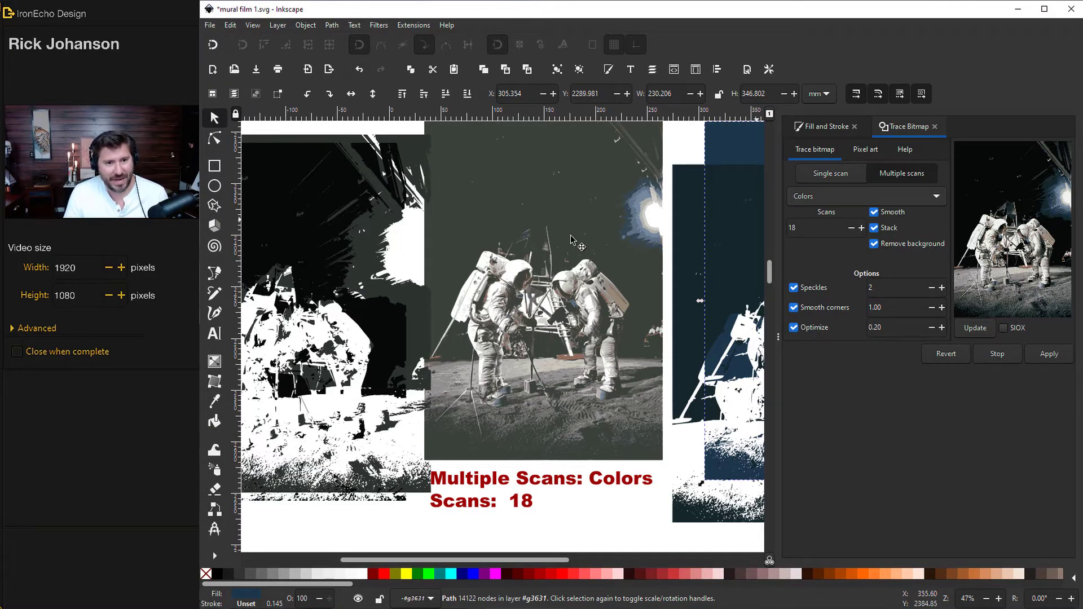
scroll(506, 294, "down", 10)
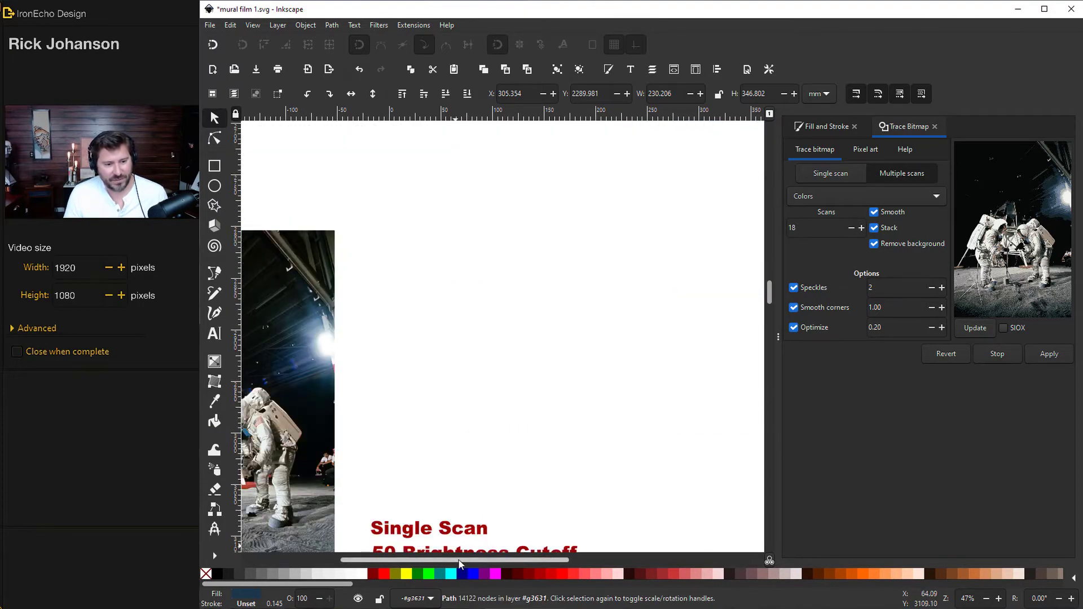
Step: Trace the astronaut photo as an inverted single-scan brightness cutoff at 0.50
left_click_drag(453, 560, 388, 560)
scroll(387, 507, "down", 4)
left_click(395, 367)
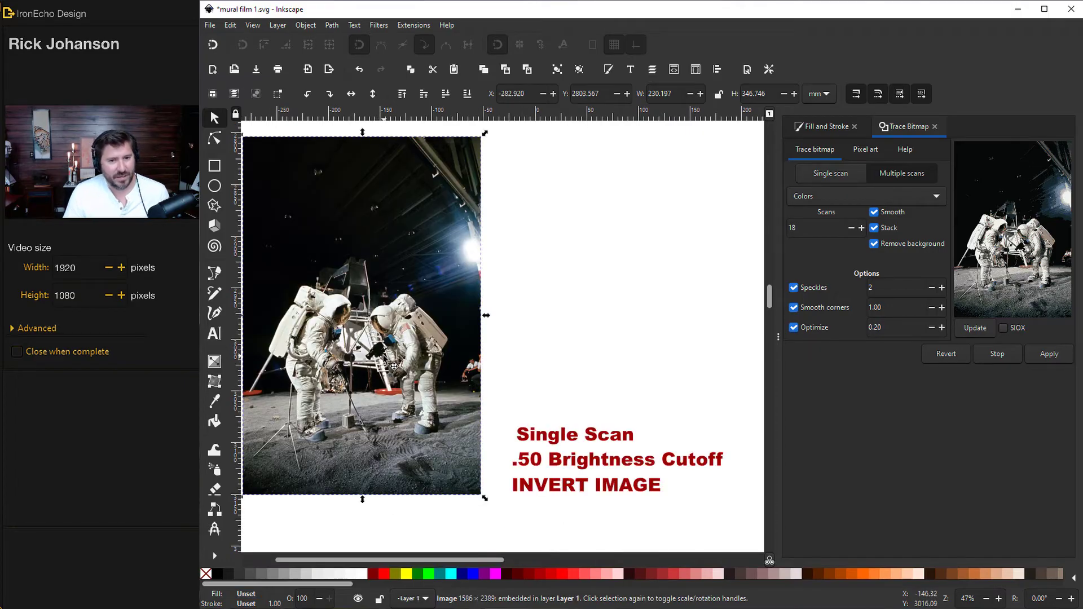
left_click(829, 175)
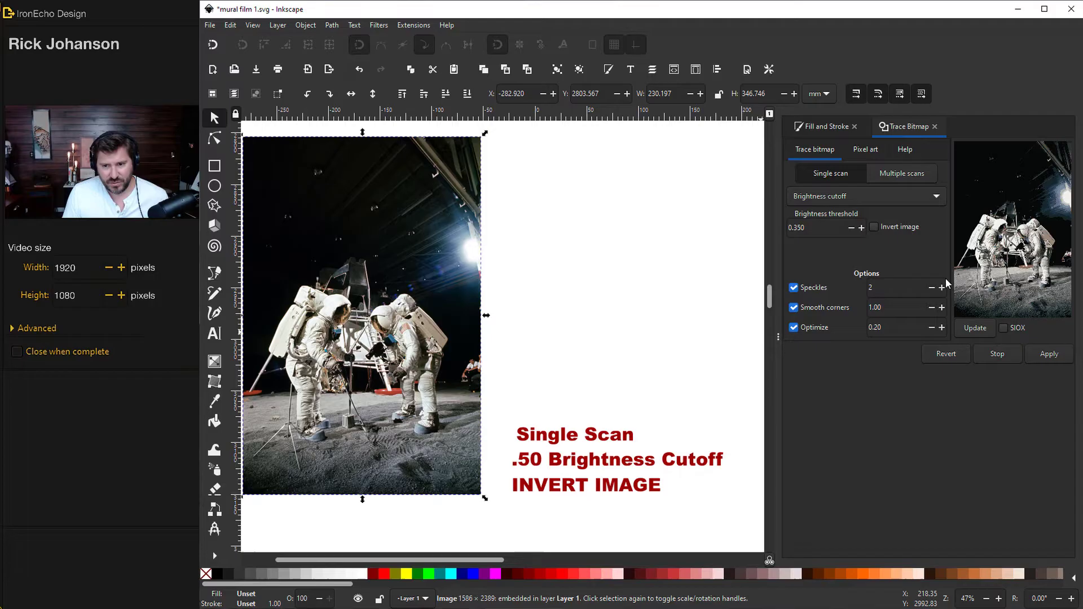
left_click(982, 329)
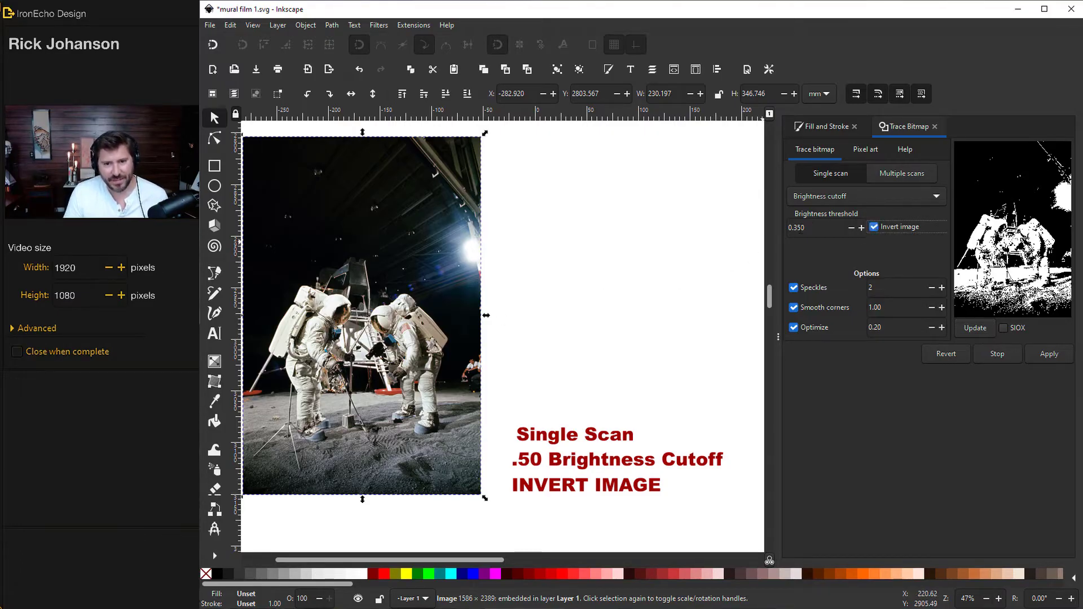
left_click(797, 229)
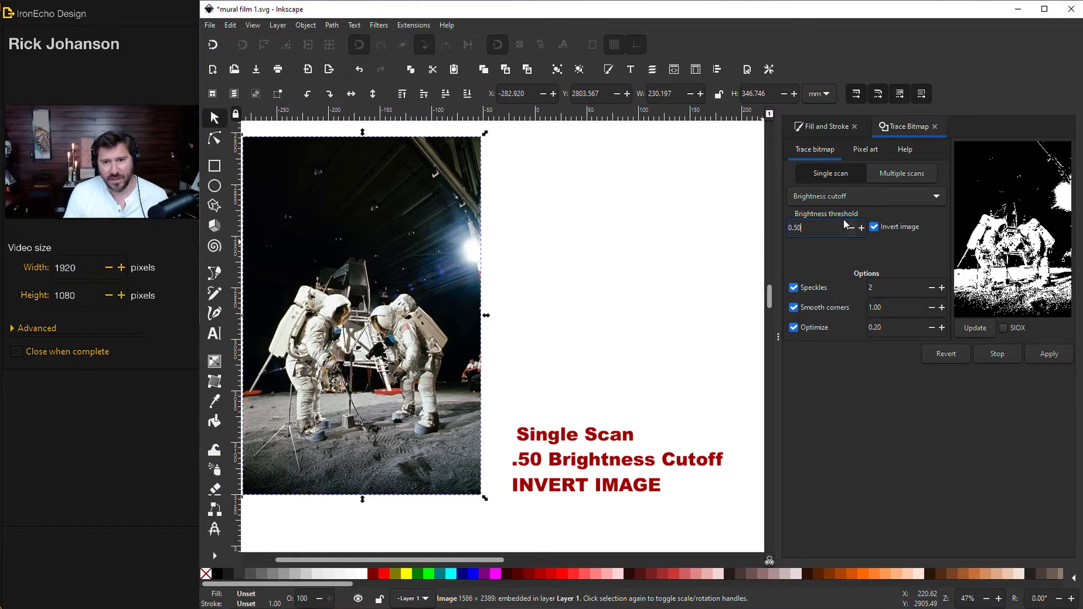
left_click(975, 328)
left_click(1049, 354)
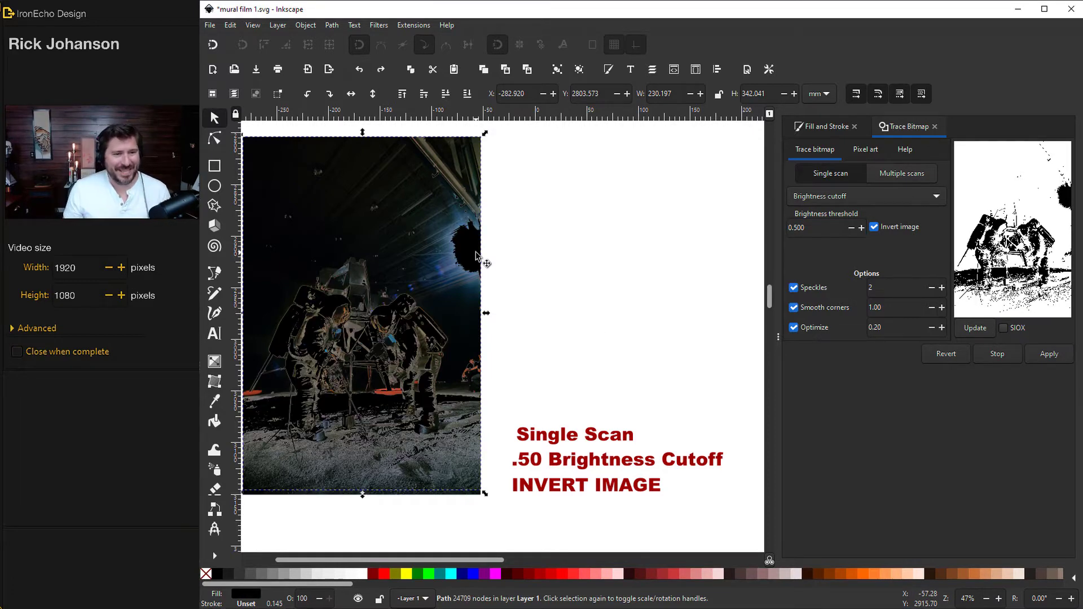
Step: Fill the traced stencil white and place it beside the original photo
mouse_move(477, 255)
left_mouse_down()
mouse_move(477, 266)
mouse_move(491, 198)
mouse_move(790, 131)
left_mouse_up()
left_click(813, 126)
left_click_drag(901, 345, 883, 438)
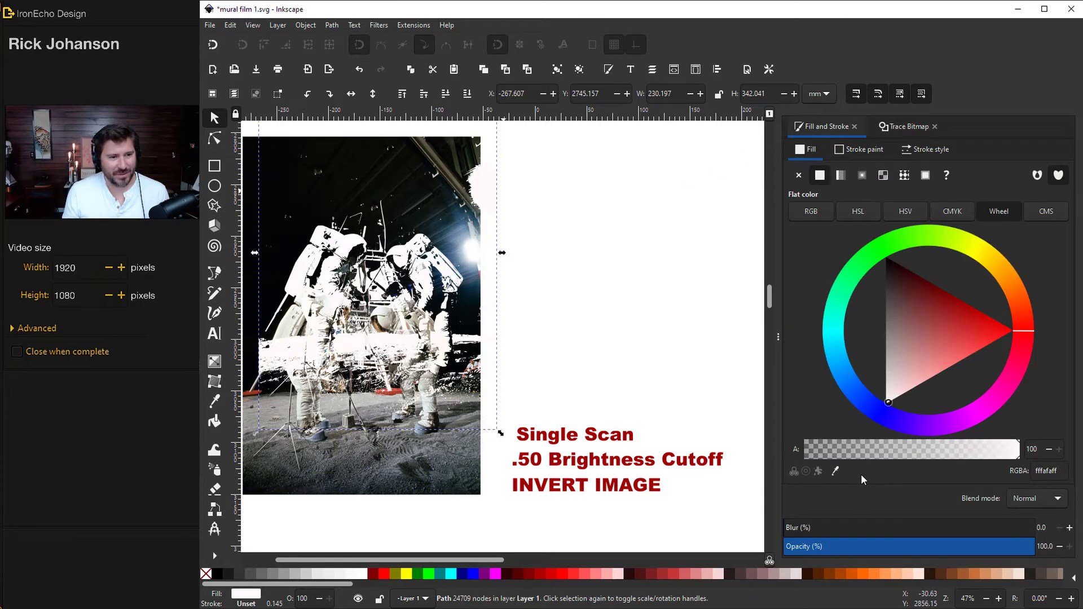
left_click_drag(349, 226, 349, 221)
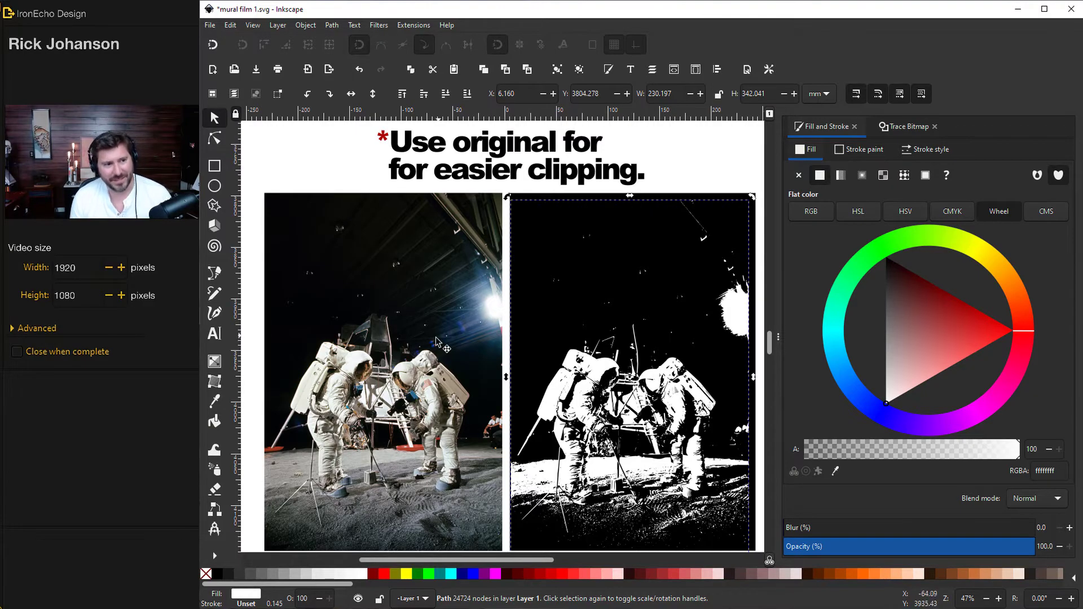
left_click(219, 276)
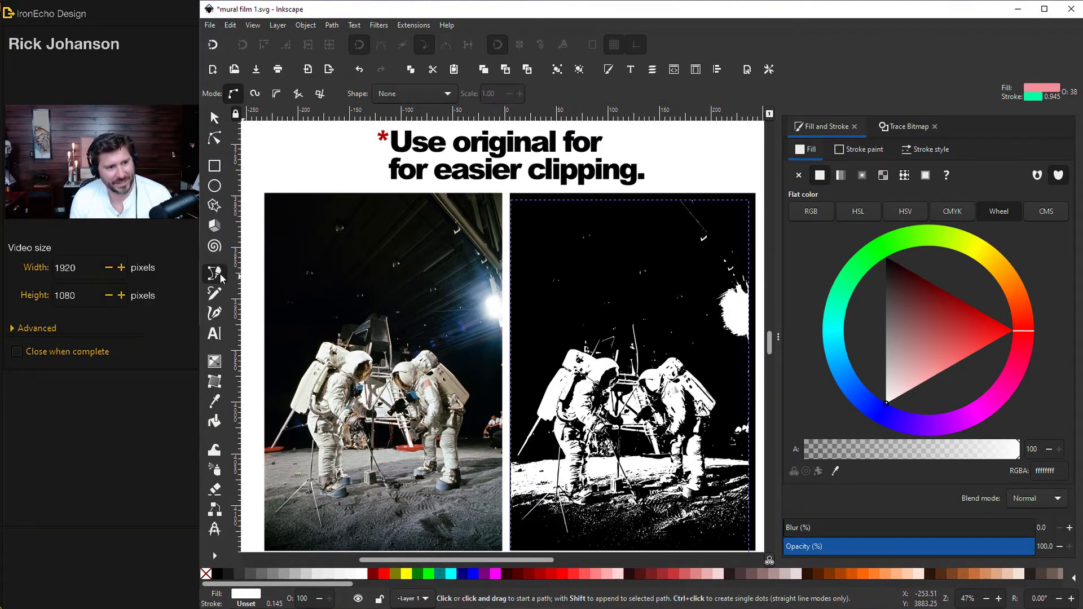
Step: Draw a closed four-corner shape over the left astronaut's head and backpack area
left_click(550, 353)
left_click(545, 403)
left_click(614, 398)
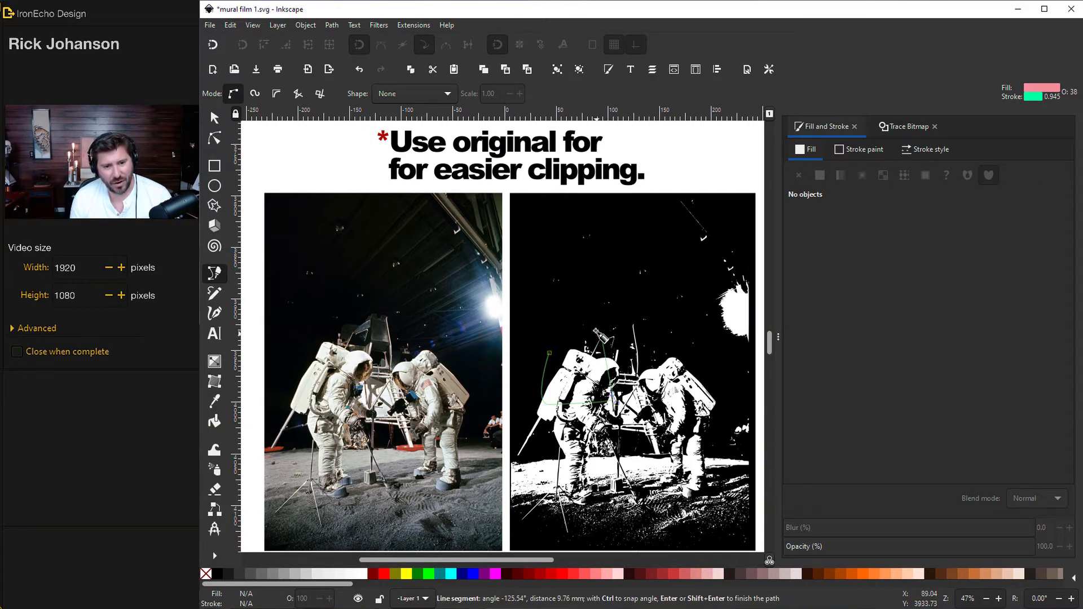
left_click(597, 333)
left_click(550, 353)
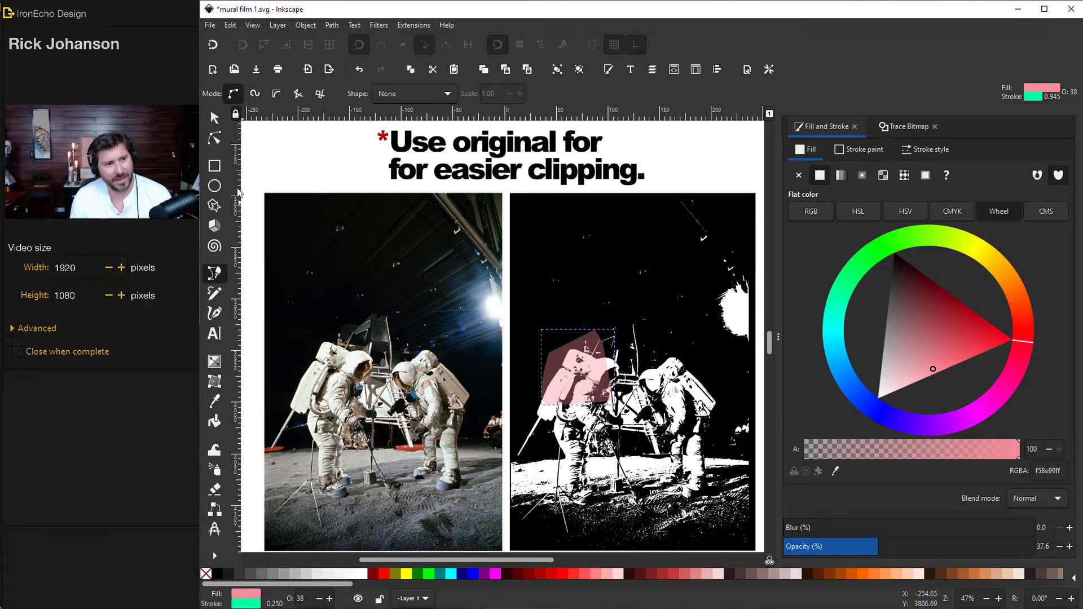
Step: Intersect the shape with the white stencil to cut out that piece
left_click(213, 119)
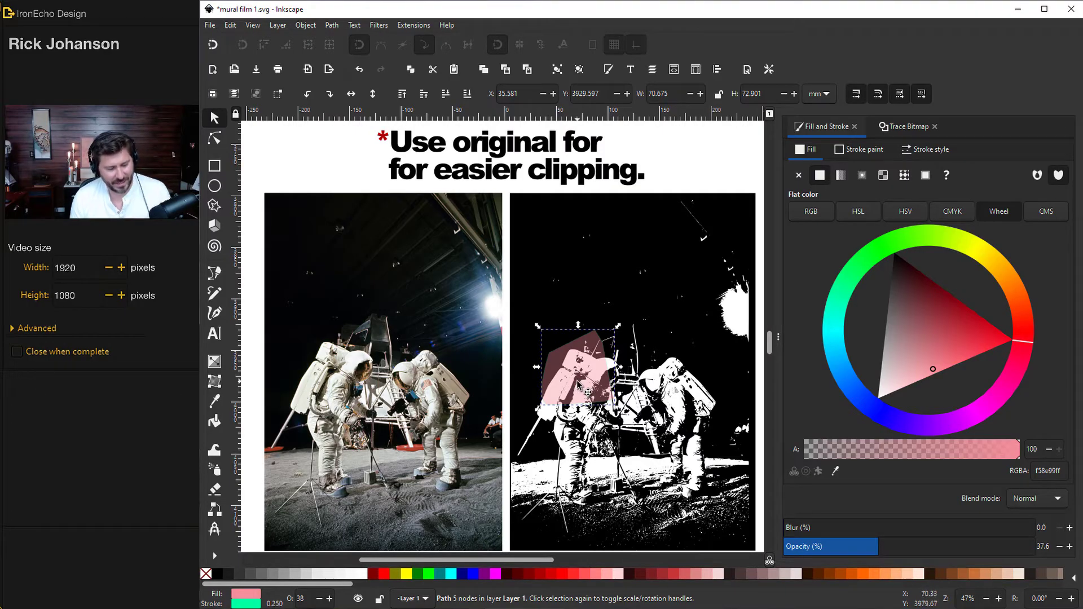
left_click(739, 324, "shift")
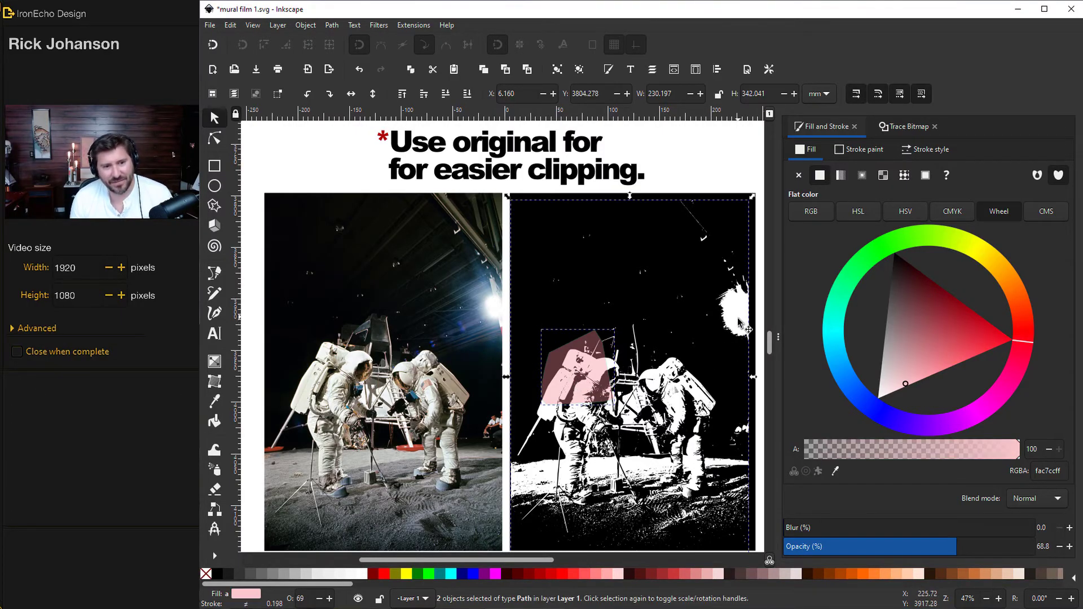
left_click(332, 24)
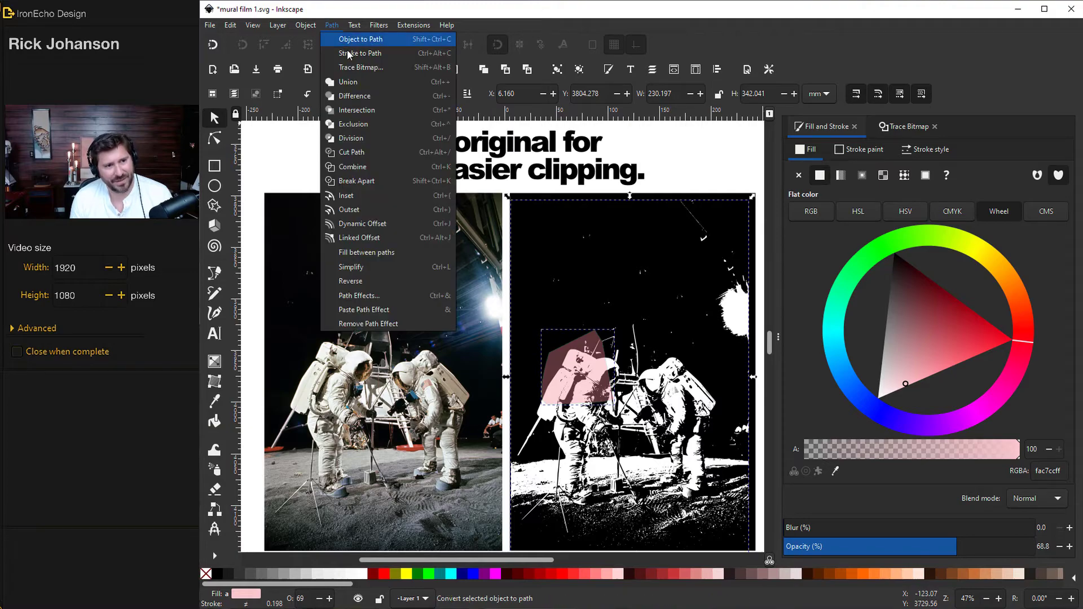
left_click(359, 112)
mouse_move(610, 384)
left_mouse_down()
mouse_move(628, 365)
mouse_move(626, 383)
mouse_move(631, 367)
mouse_move(601, 366)
mouse_move(607, 370)
left_mouse_up()
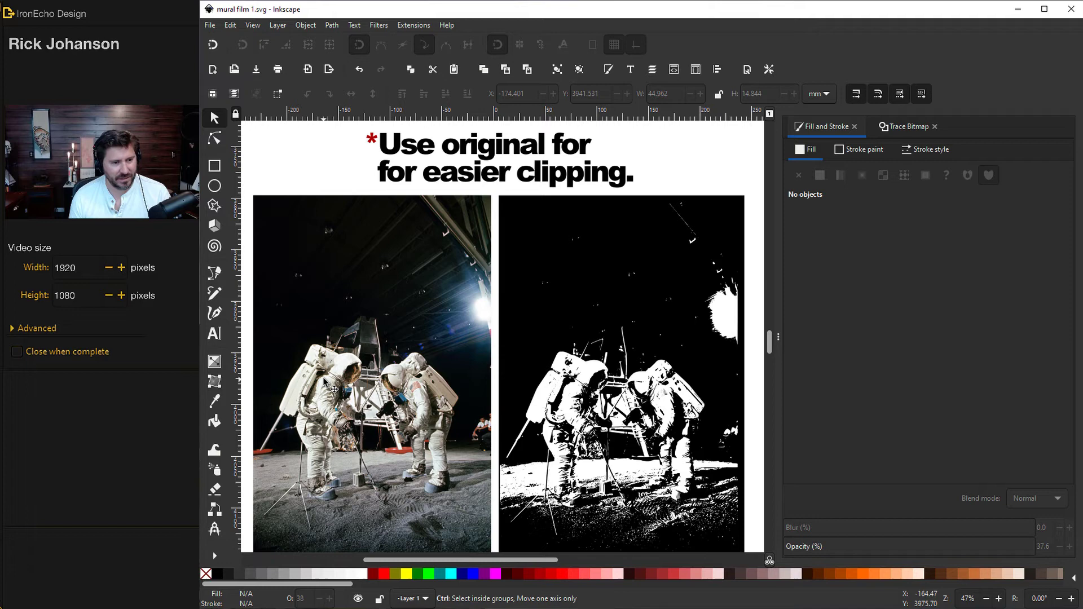
Step: Trace a shadow path along the shoulder, up the pole and back down to the shoulder
scroll(308, 353, "up", 6)
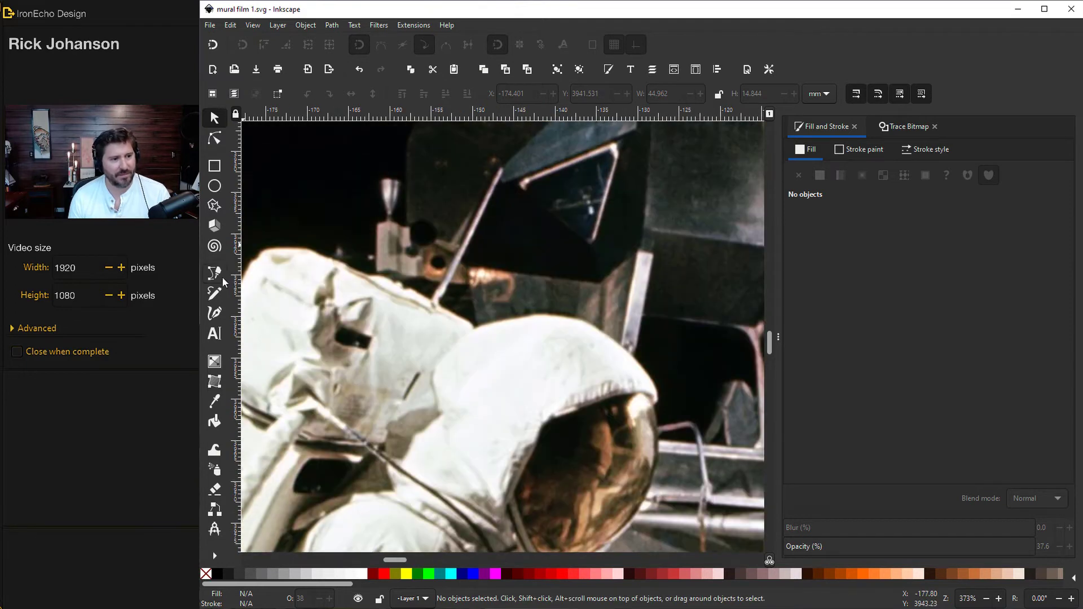
key("b")
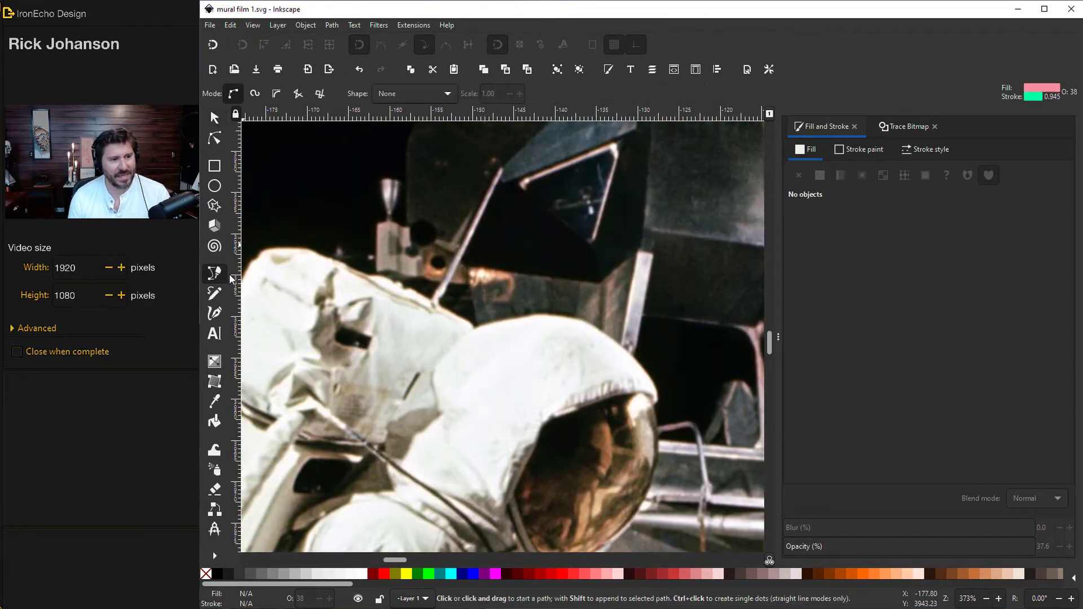
left_click(285, 247)
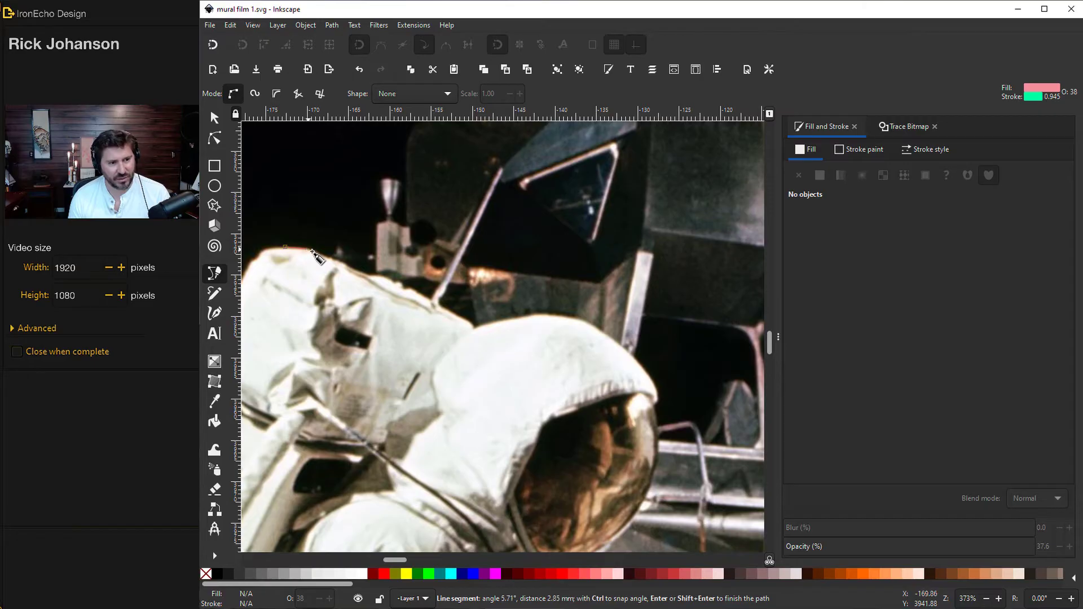
left_click(355, 270)
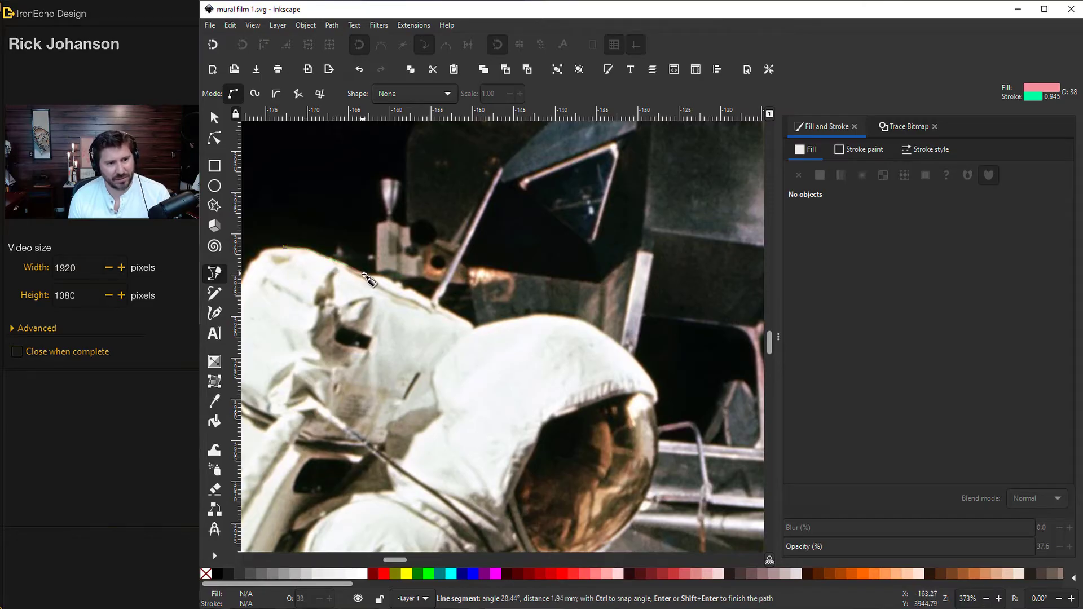
left_click(414, 291)
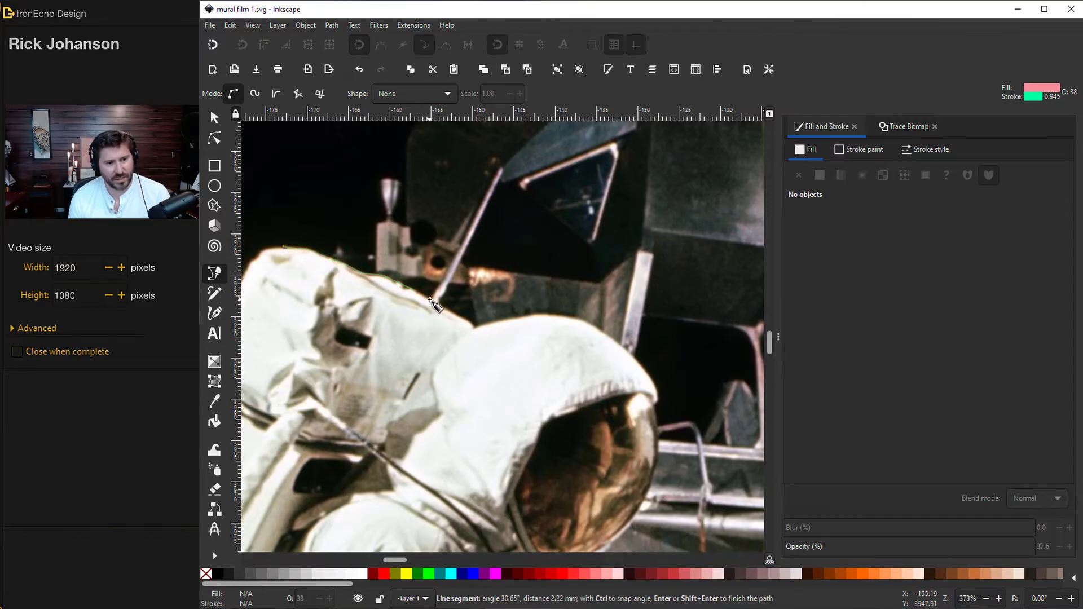
left_click(433, 304)
left_click(498, 169)
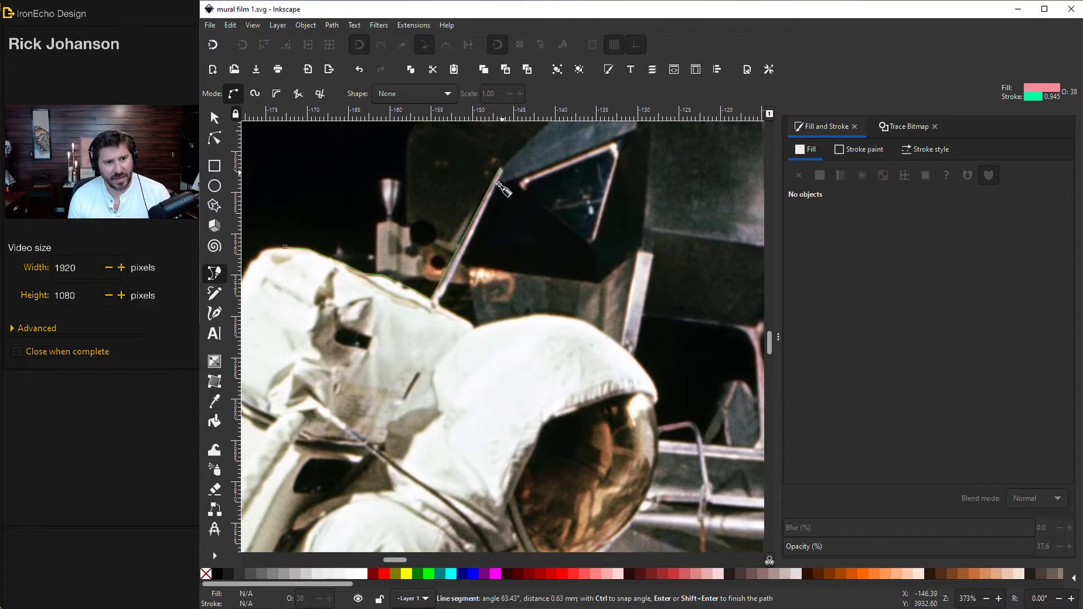
left_click(480, 219)
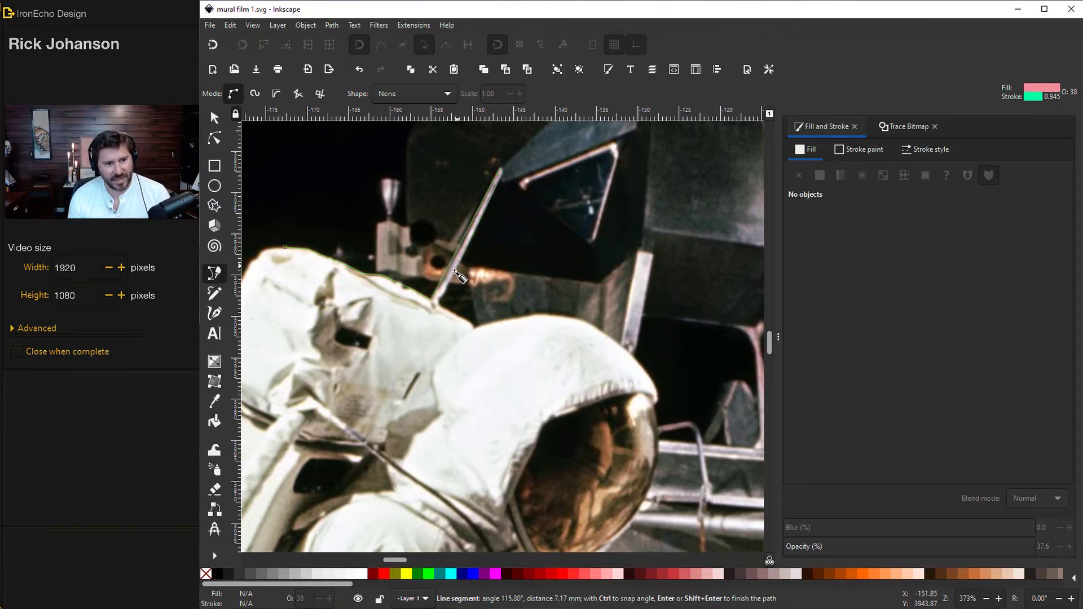
left_click(440, 301)
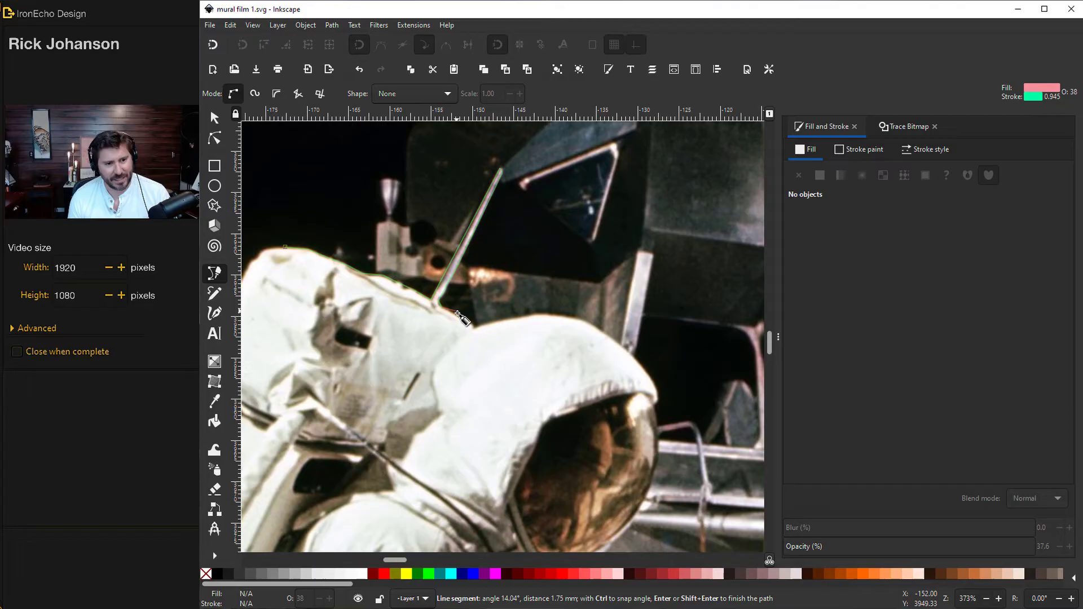
double_click(459, 317)
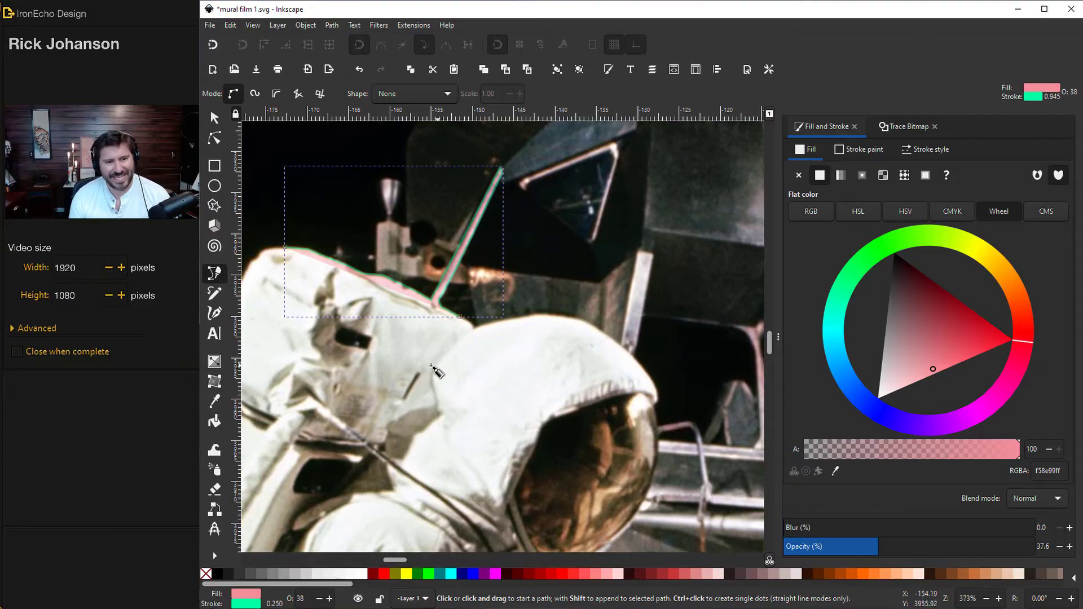
Step: Extend the shadow path along the shoulder down to the helmet's right edge
left_click(460, 318)
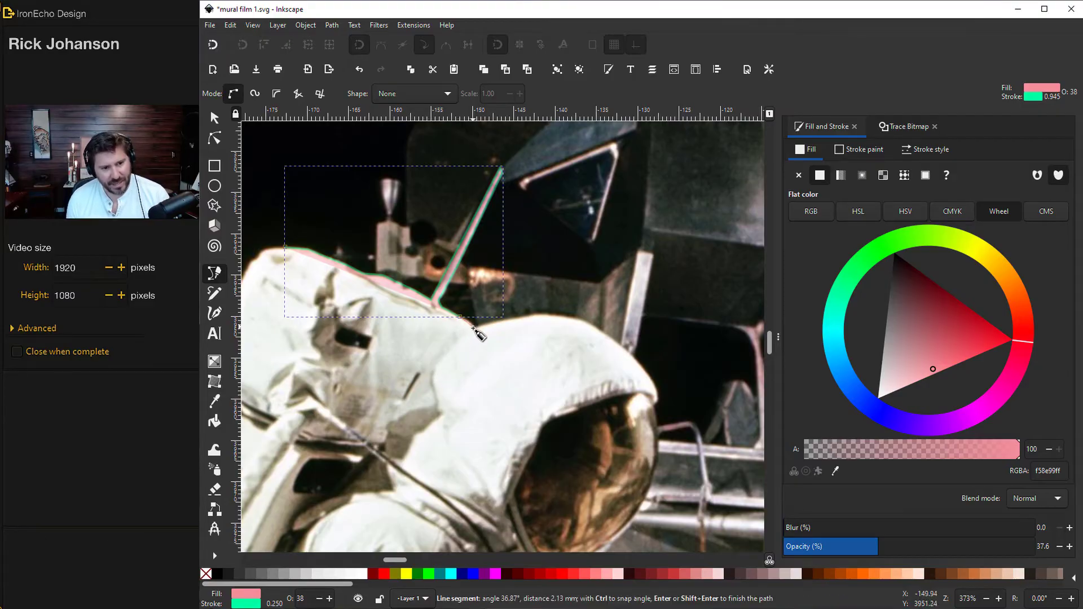
left_click(488, 325)
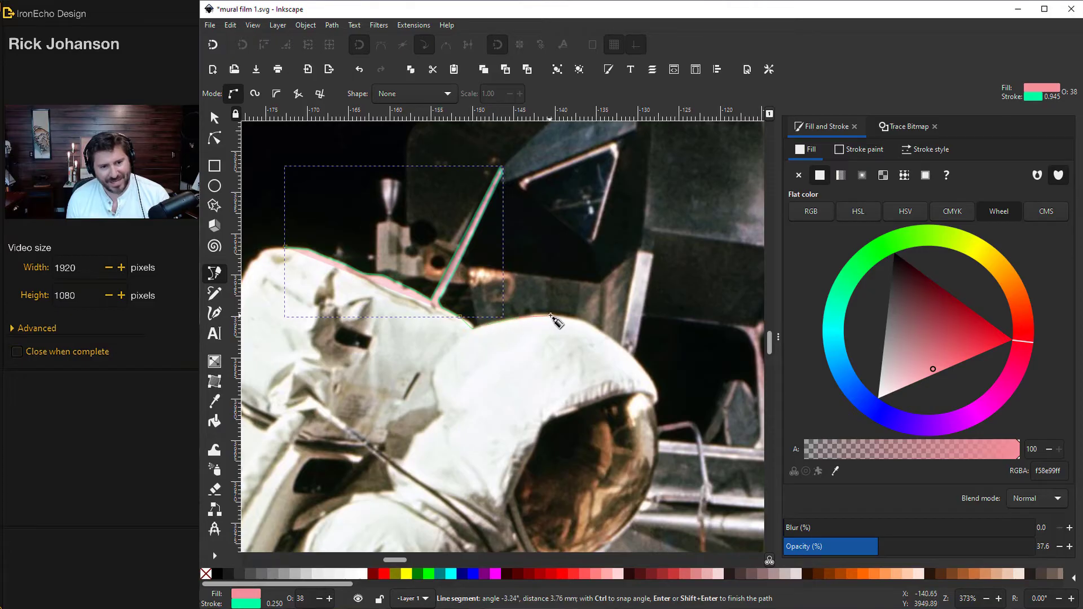
left_click(578, 321)
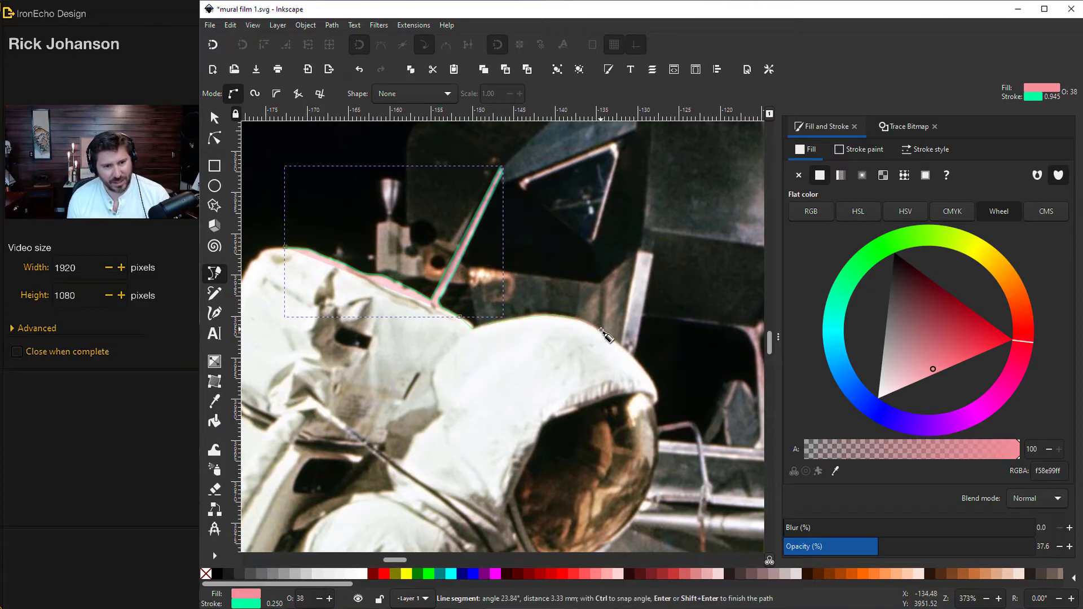
left_click(648, 374)
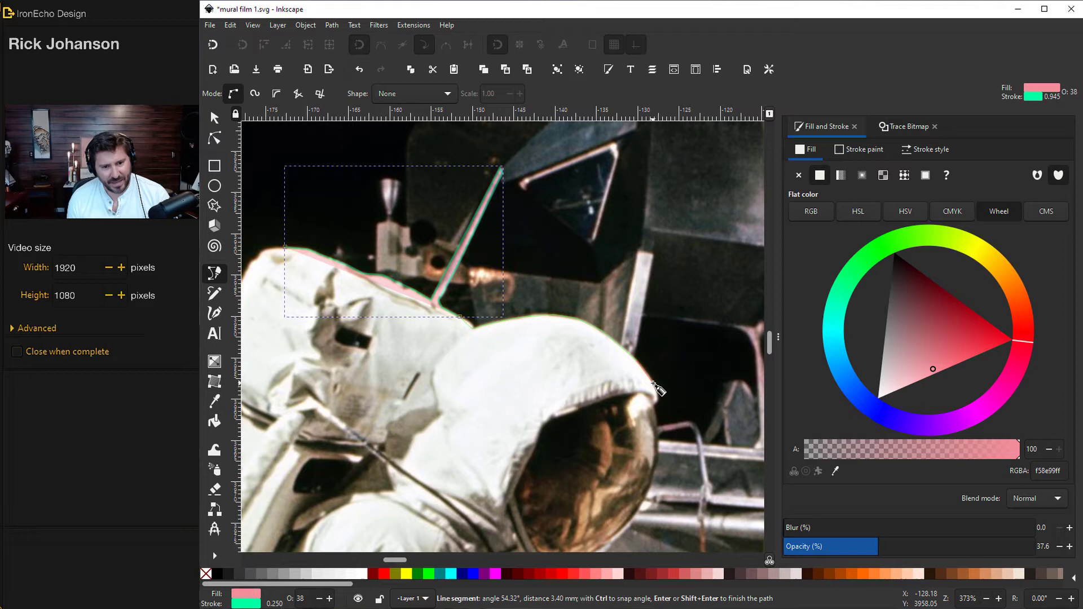
left_click(663, 422)
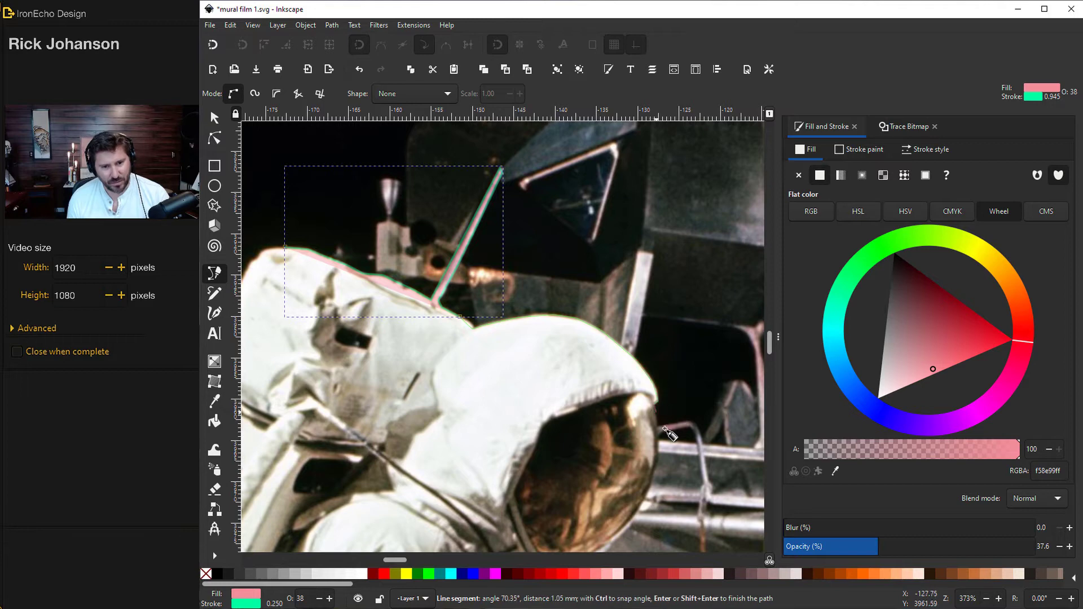
key("Return")
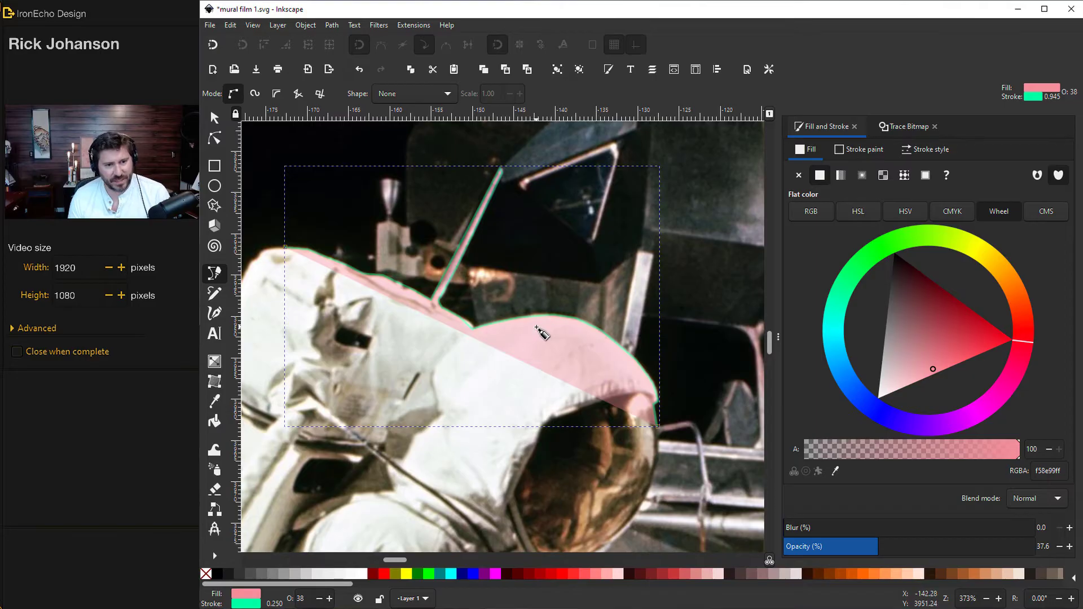
Step: Drag the shoulder shape's top segment with the Node tool to curve it along the suit edge
scroll(538, 329, "up", 4, "ctrl")
left_click(215, 139)
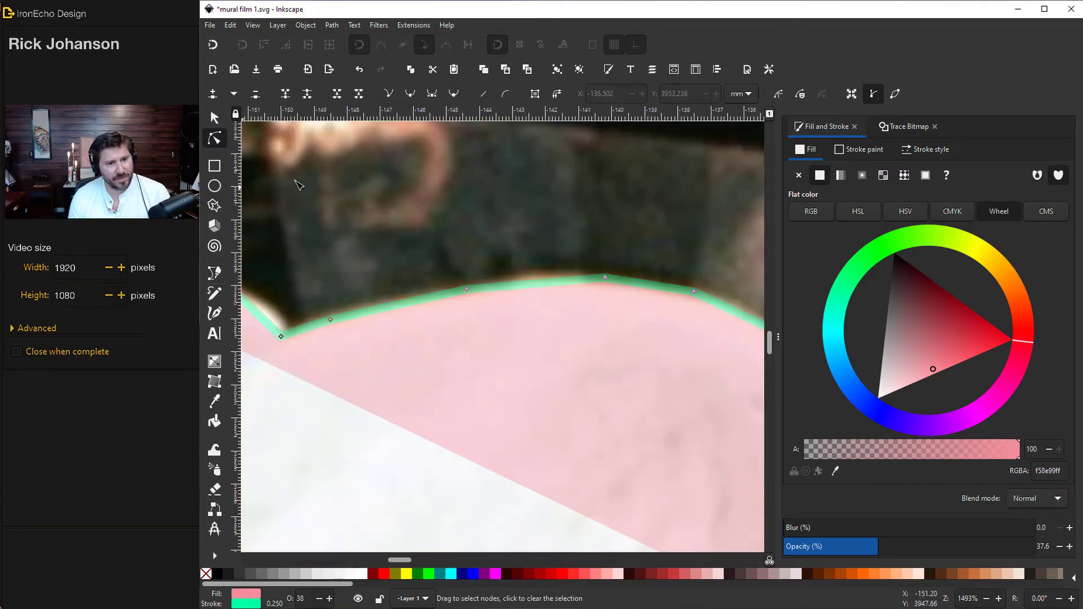
left_click(606, 278)
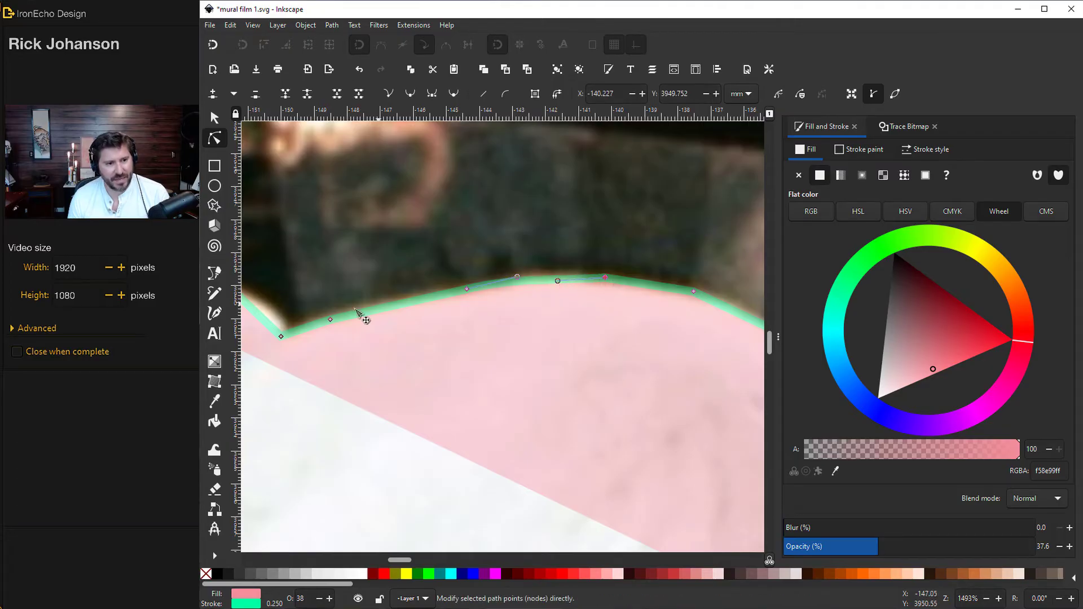
left_click_drag(272, 327, 277, 320)
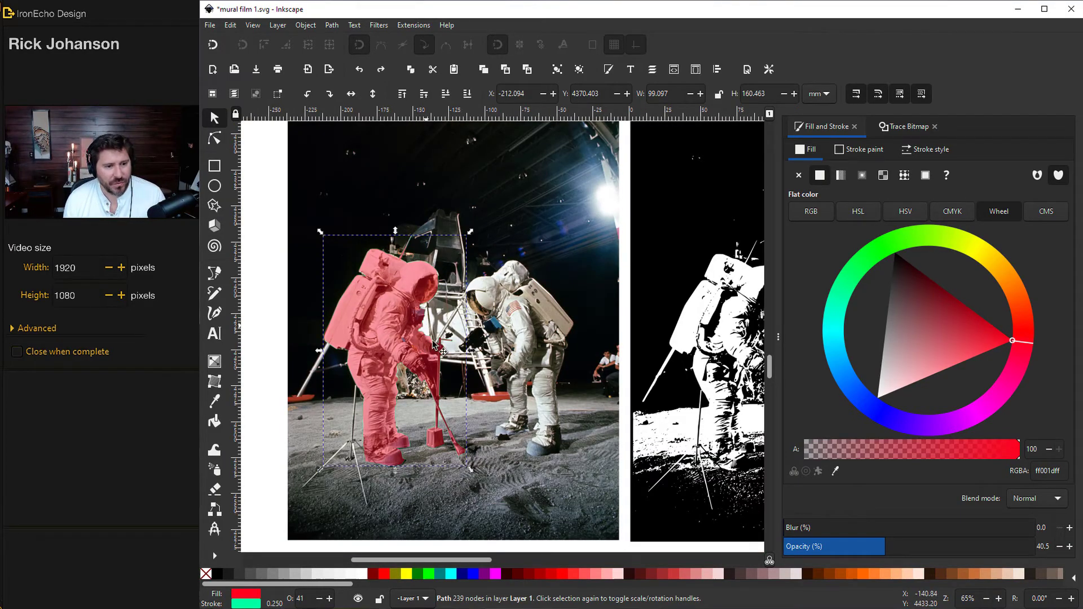
scroll(425, 364, "up", 2, "ctrl")
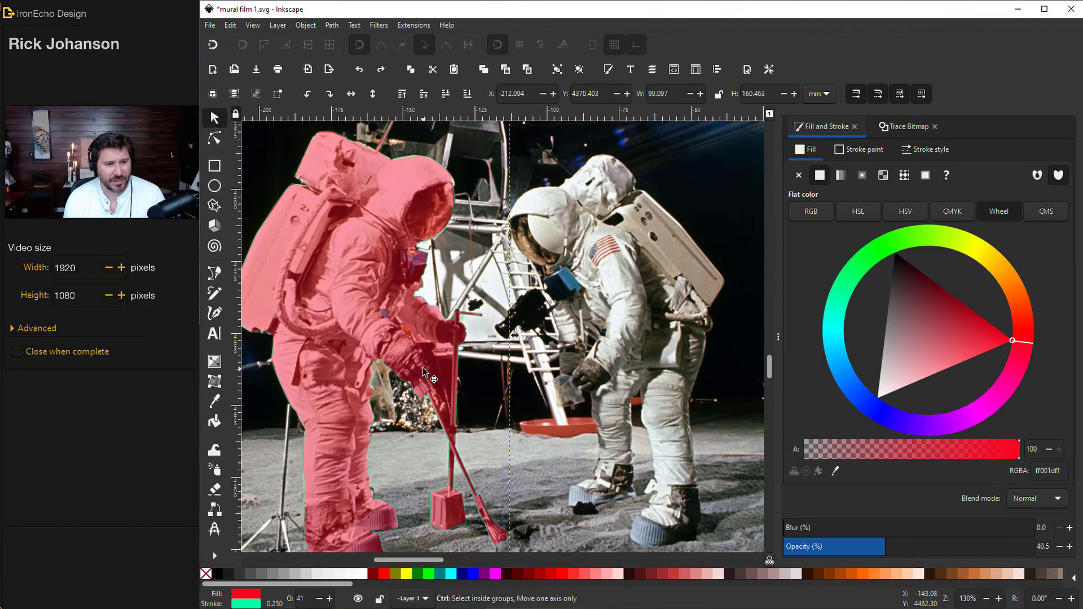
scroll(422, 367, "up", 3, "ctrl")
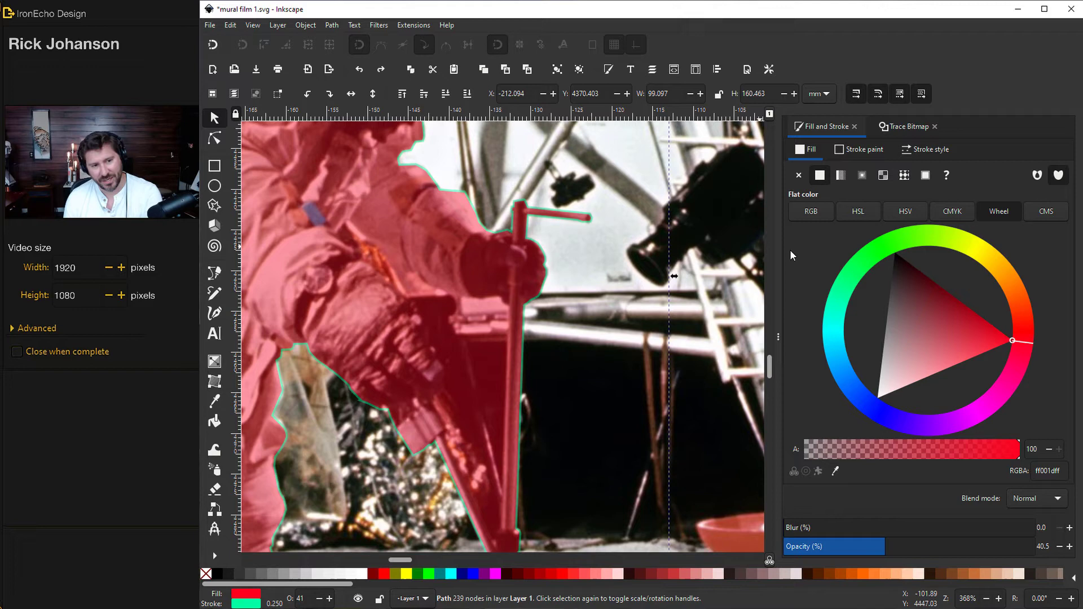
Step: Draw a closed shape filling the gap between the arm and the pole
key("b")
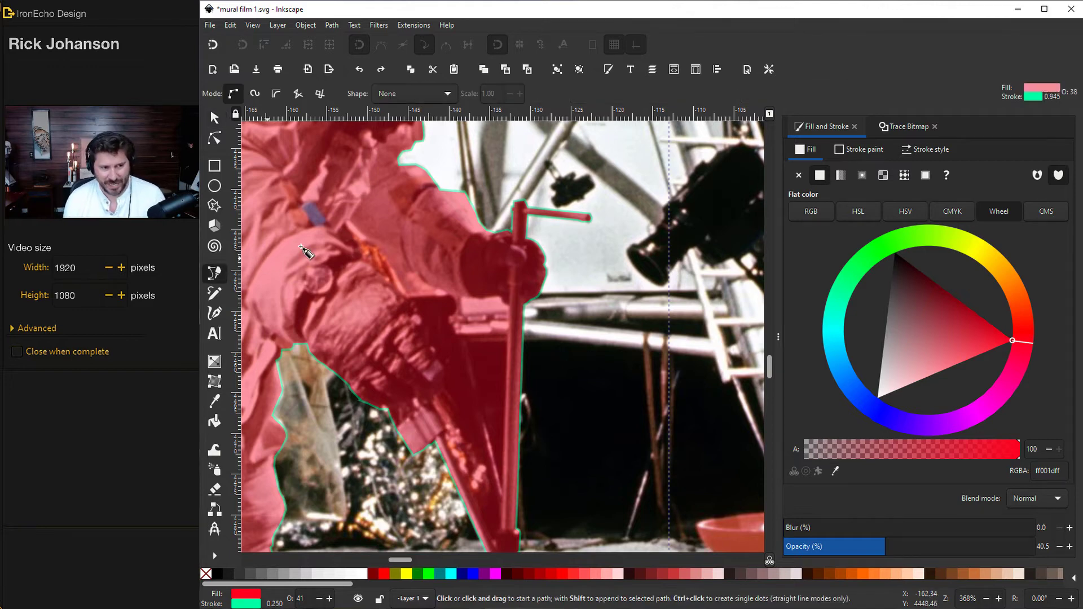
left_click(349, 229)
left_click(366, 244)
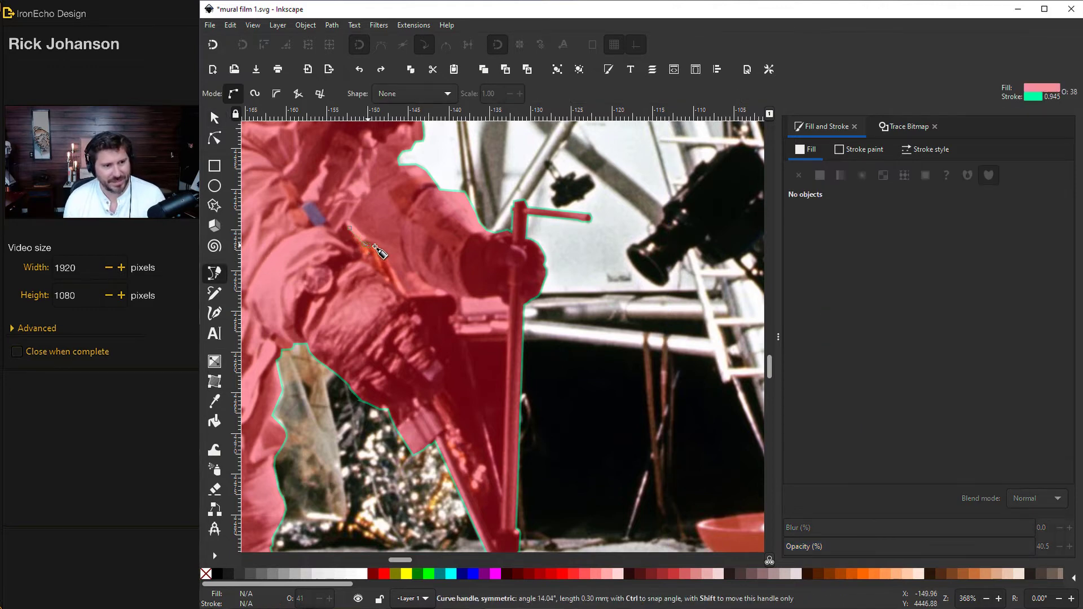
left_click(439, 292)
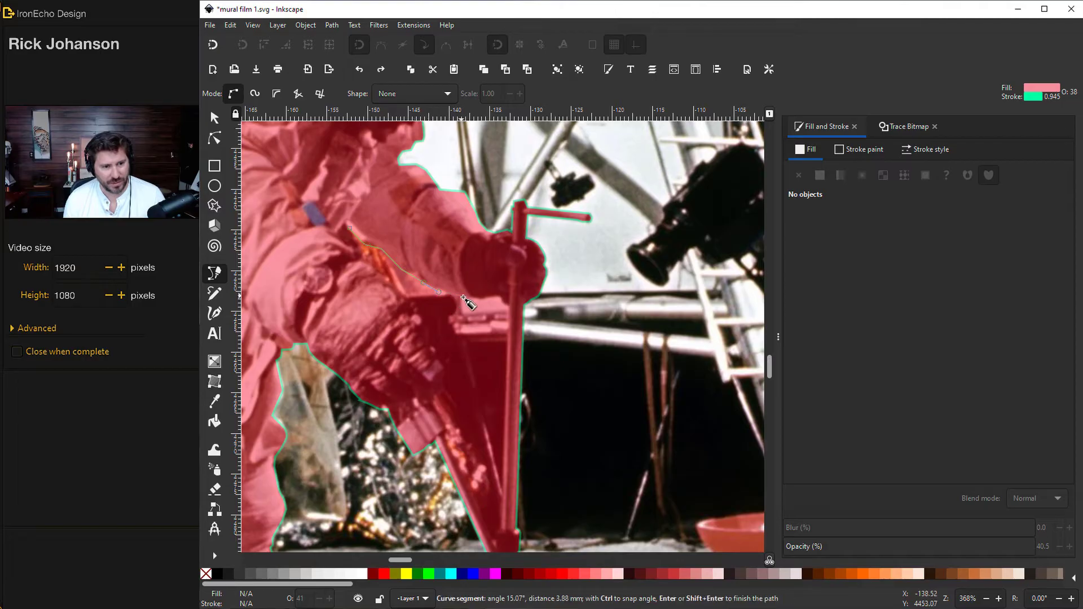
left_click(495, 300)
left_click(500, 529)
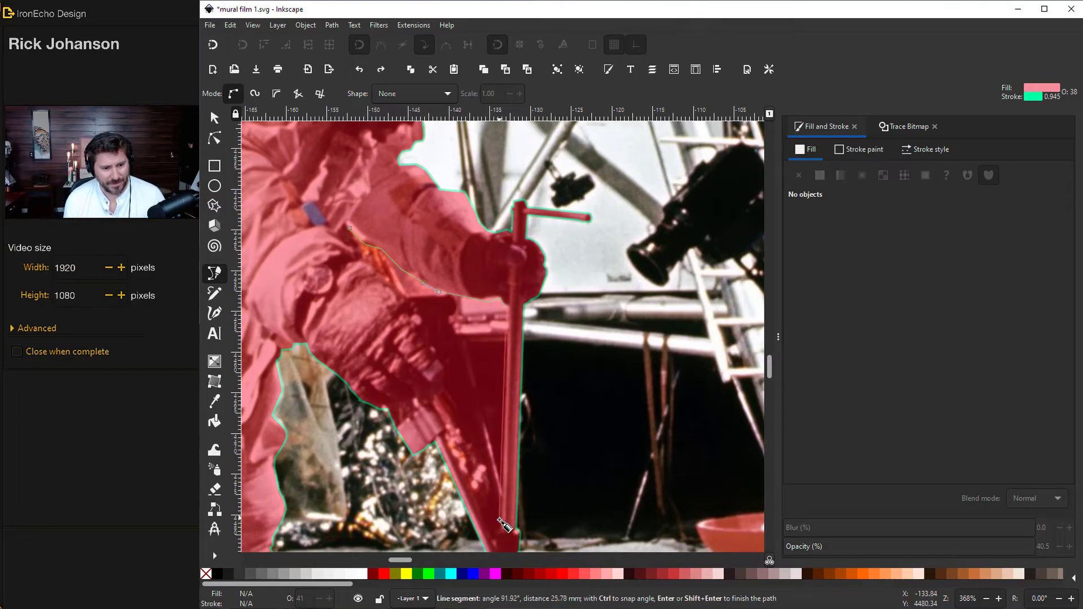
left_click(349, 229)
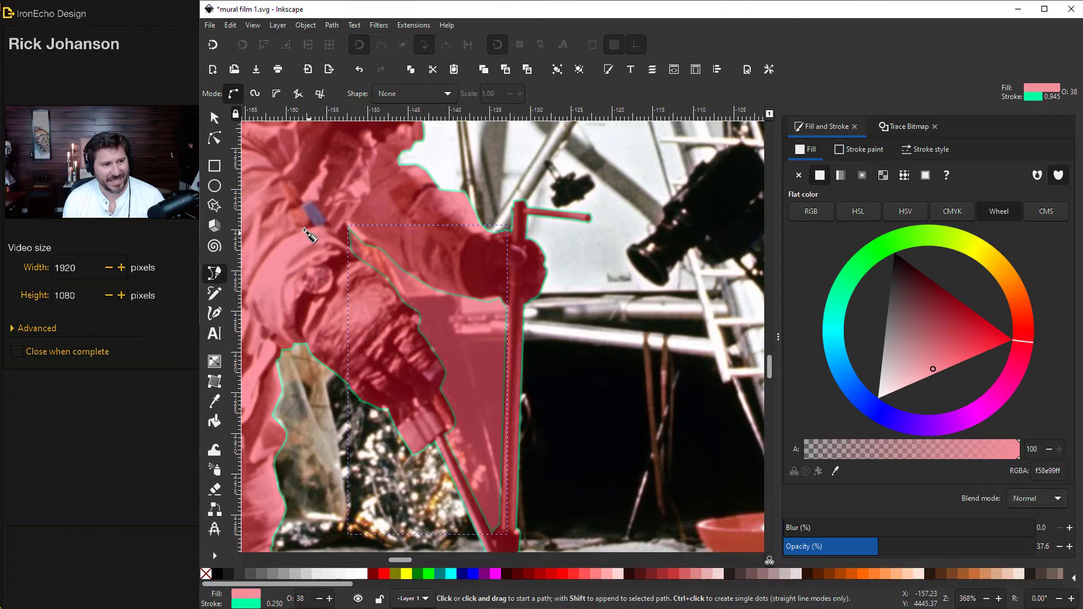
Step: Subtract the gap shape from the red astronaut silhouette with Path > Difference
left_click(214, 118)
left_click(438, 303)
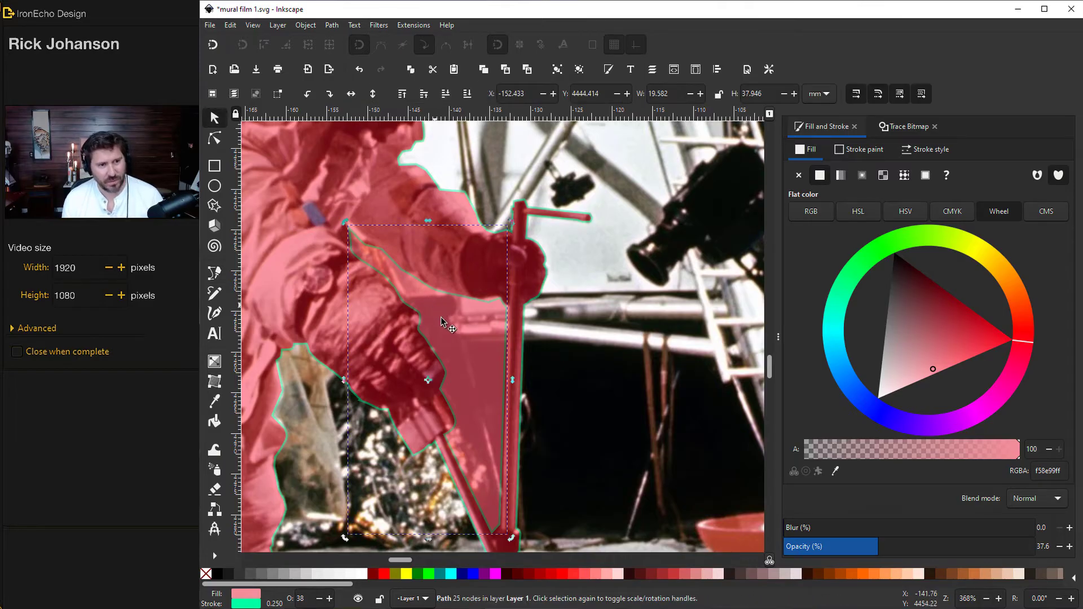
left_click(399, 212, "shift")
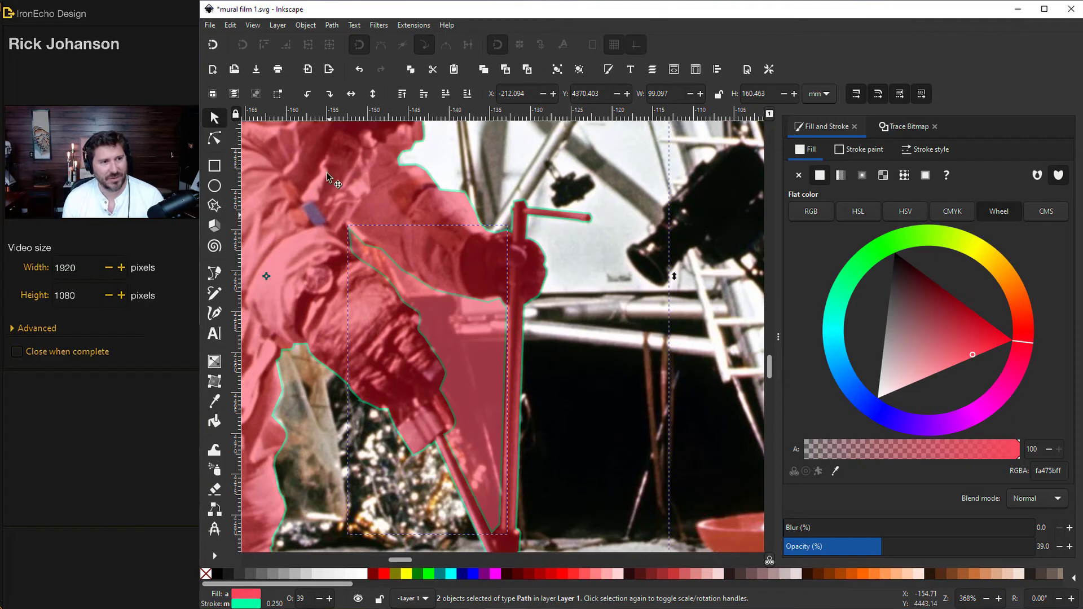
left_click(331, 26)
left_click(351, 94)
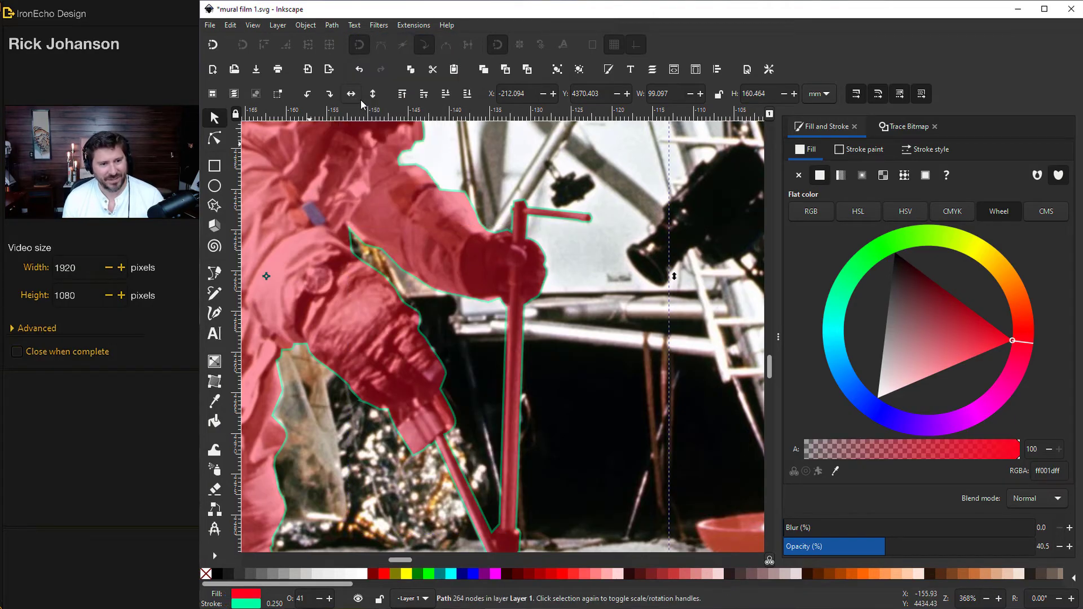
Step: Intersect the red silhouette with the traced stencil to keep only the left astronaut
key("5")
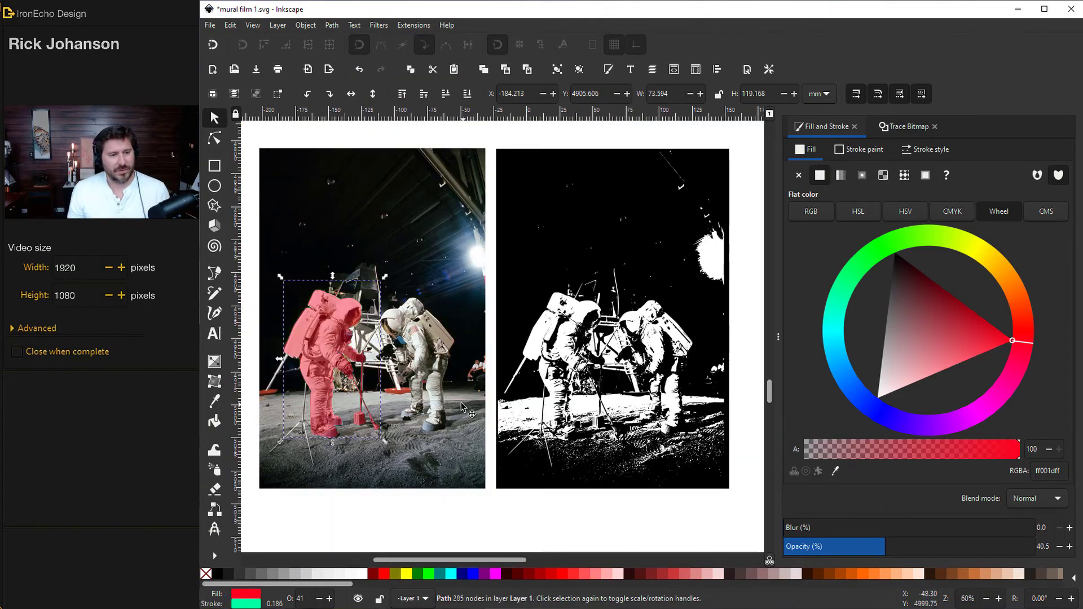
left_click_drag(352, 314, 584, 315)
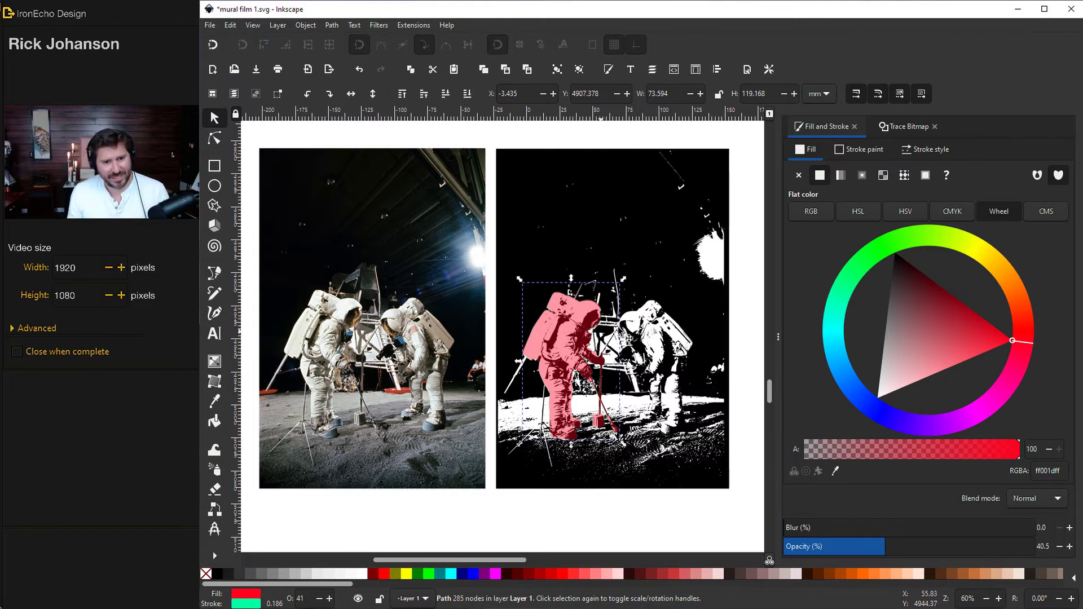
left_click(672, 311, "shift")
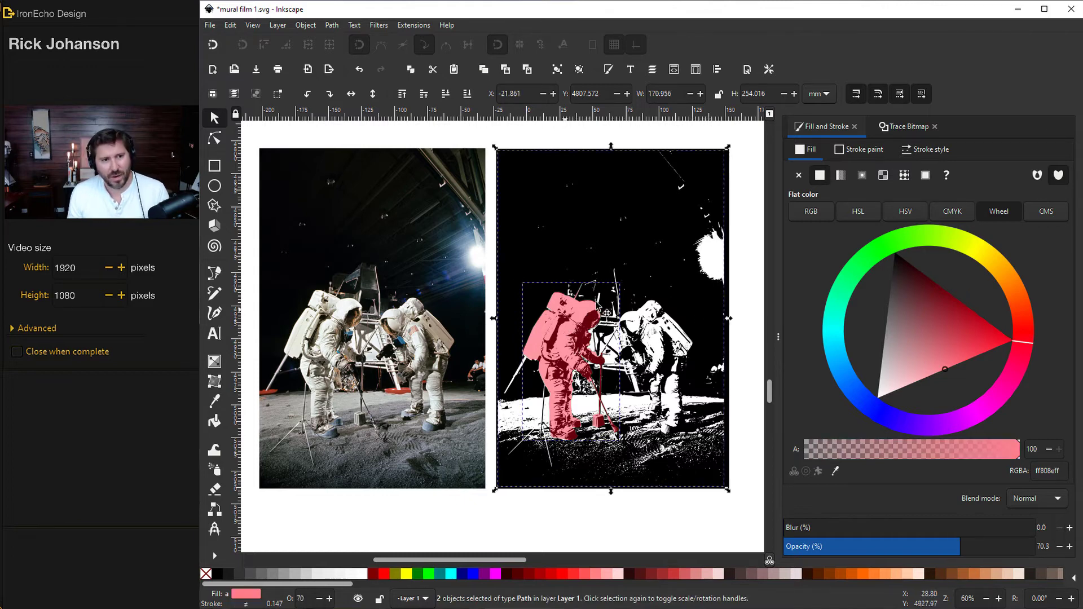
left_click(336, 26)
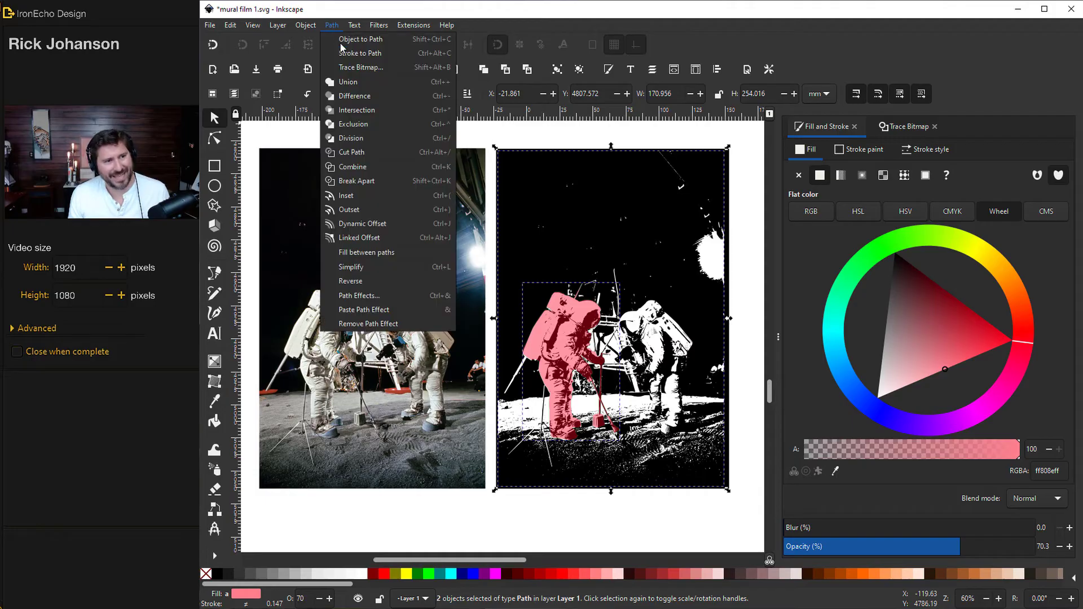
left_click(356, 112)
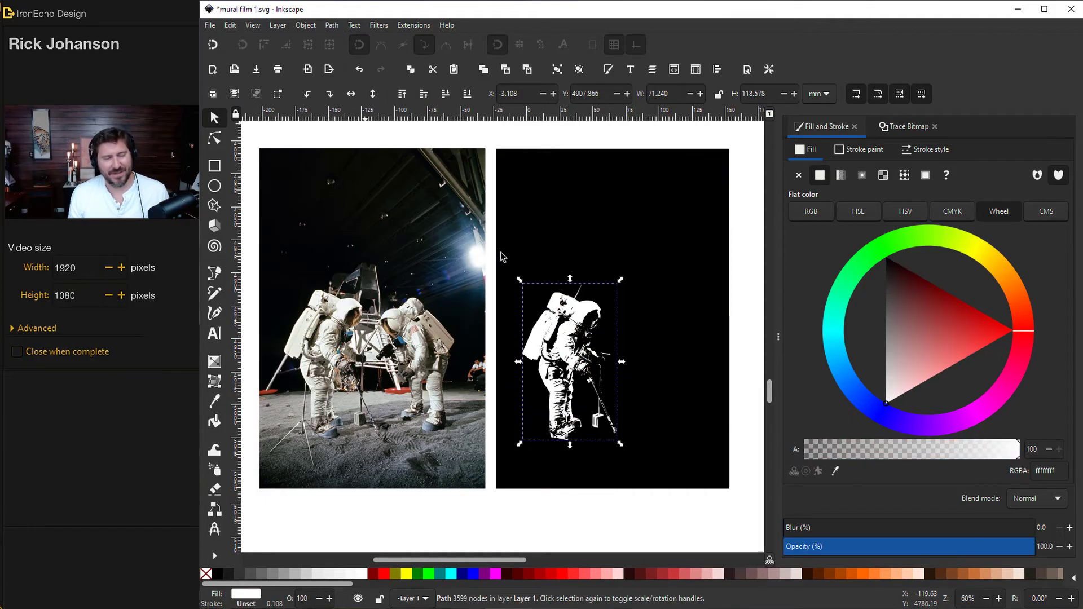
mouse_move(605, 406)
left_mouse_down()
mouse_move(661, 377)
mouse_move(690, 488)
mouse_move(661, 487)
mouse_move(645, 441)
left_mouse_up()
key("ctrl+z")
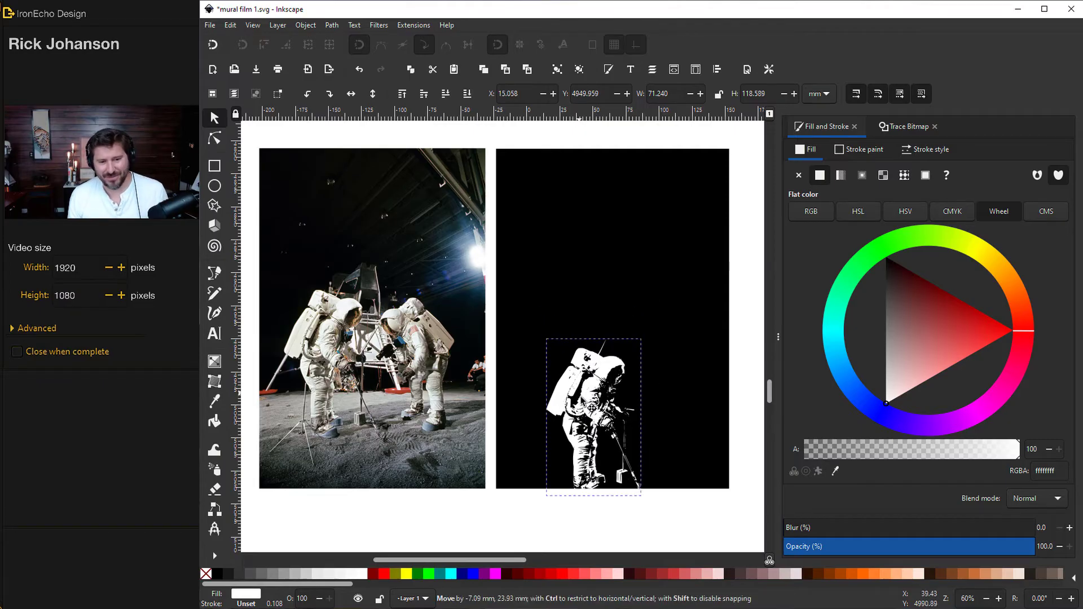
Step: Drag the white astronaut cutout onto the grey building's wall in the street photo
key("3")
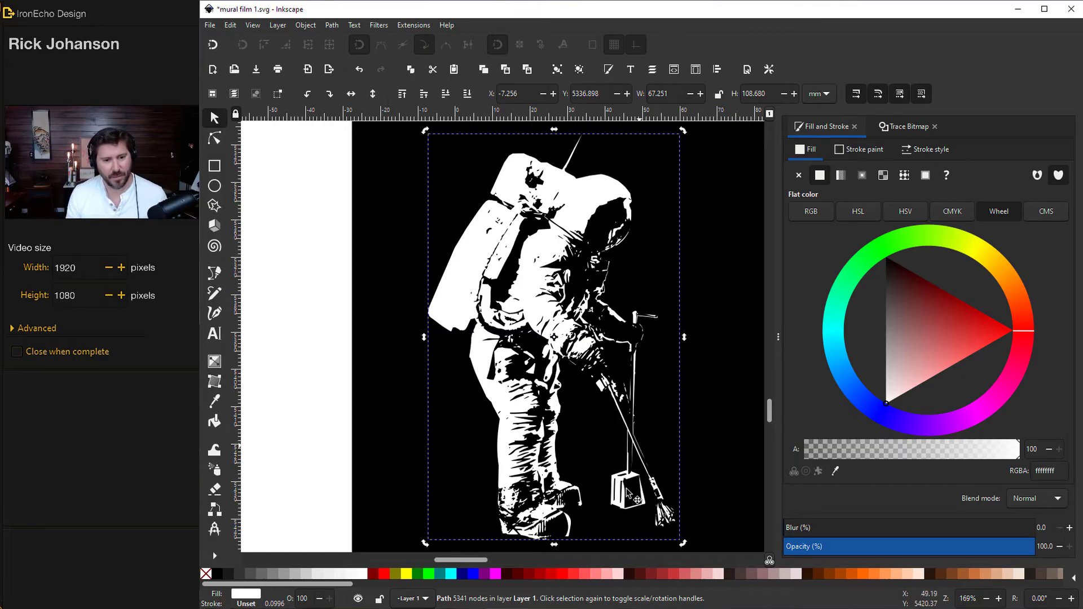
scroll(631, 508, "down", 6)
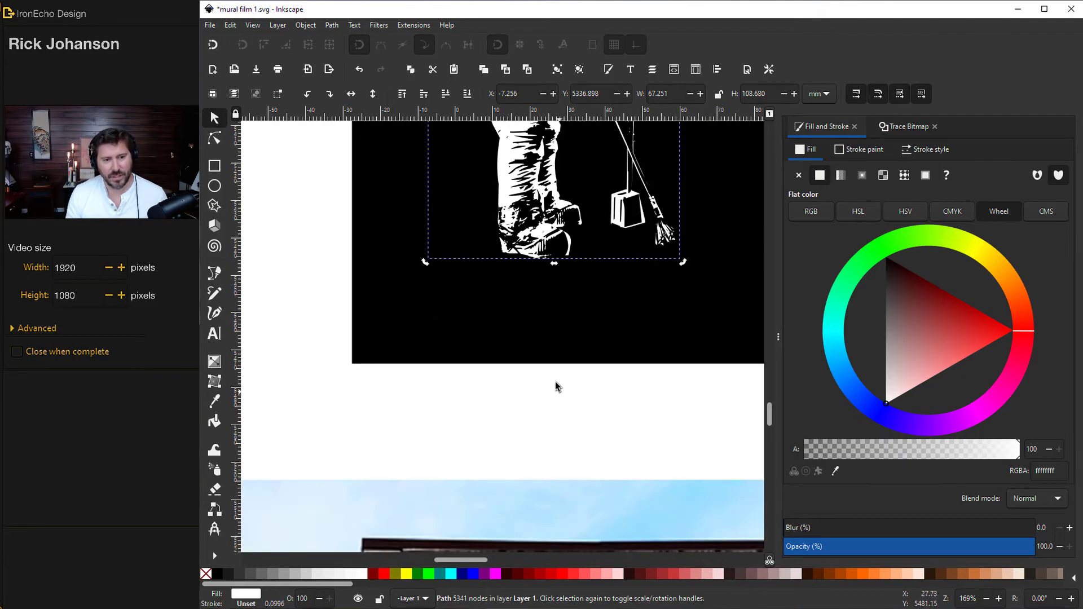
scroll(555, 382, "up", 3)
scroll(569, 389, "down", 2)
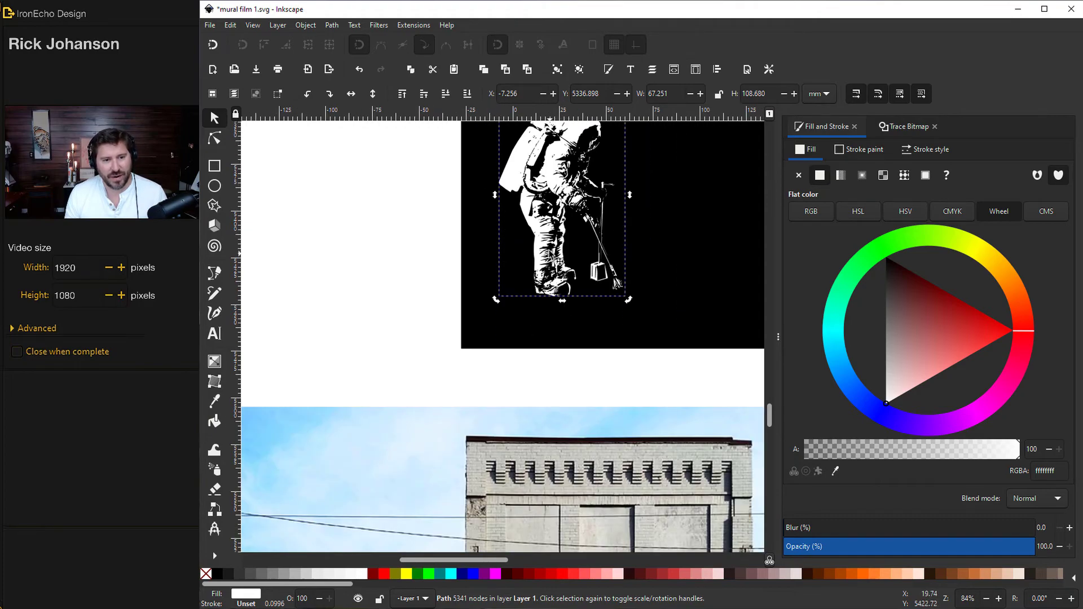
left_click_drag(554, 256, 540, 436)
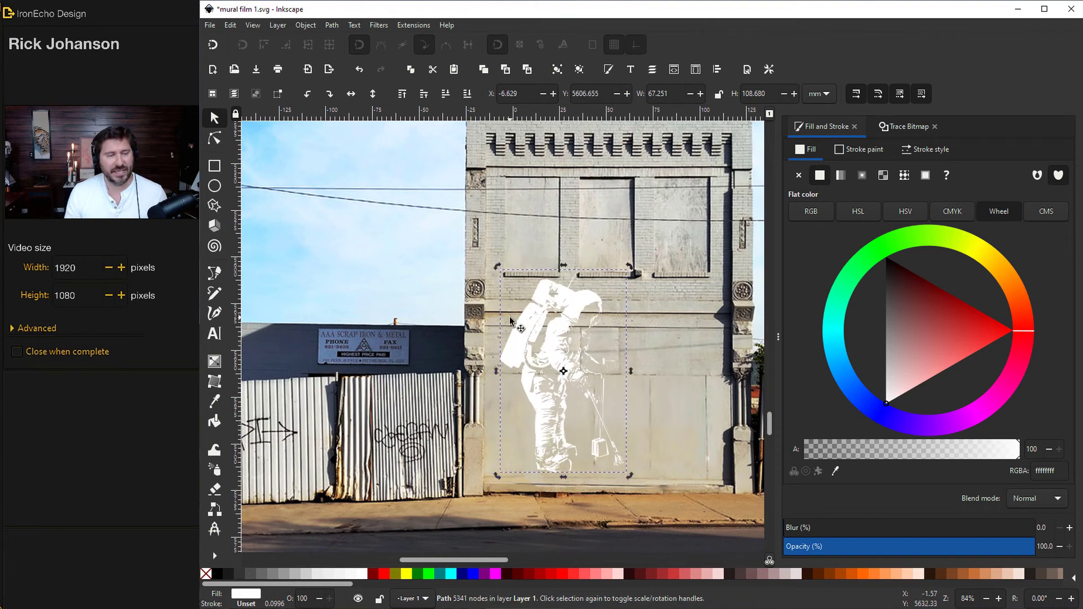
Step: Nudge the astronaut into its final spot on the wall and deselect it
left_click_drag(578, 315, 573, 314)
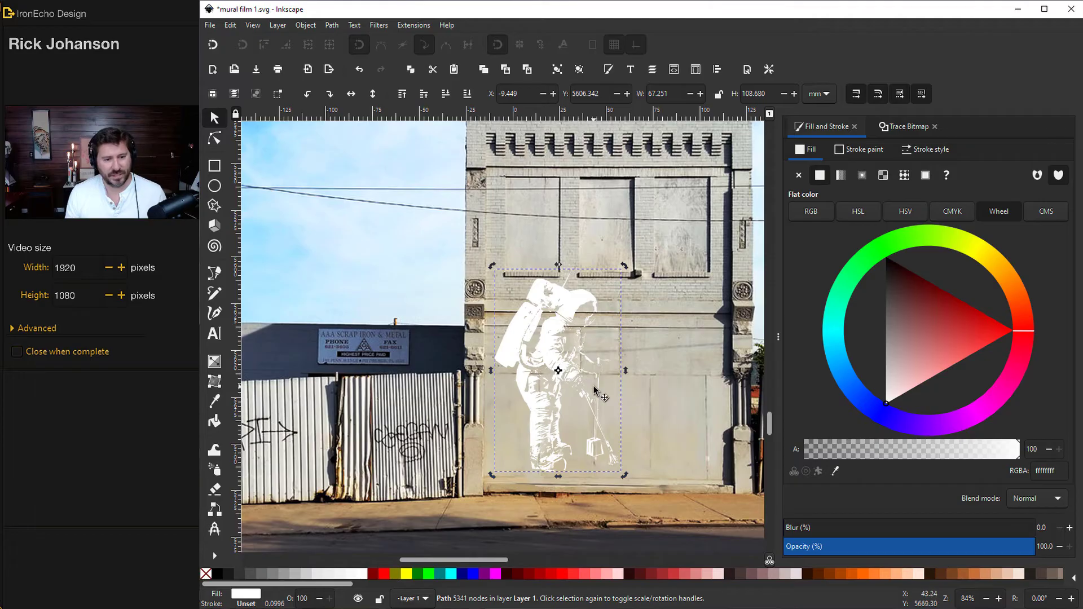
scroll(593, 386, "down", 1, "ctrl")
scroll(569, 391, "down", 3)
scroll(570, 391, "up", 2)
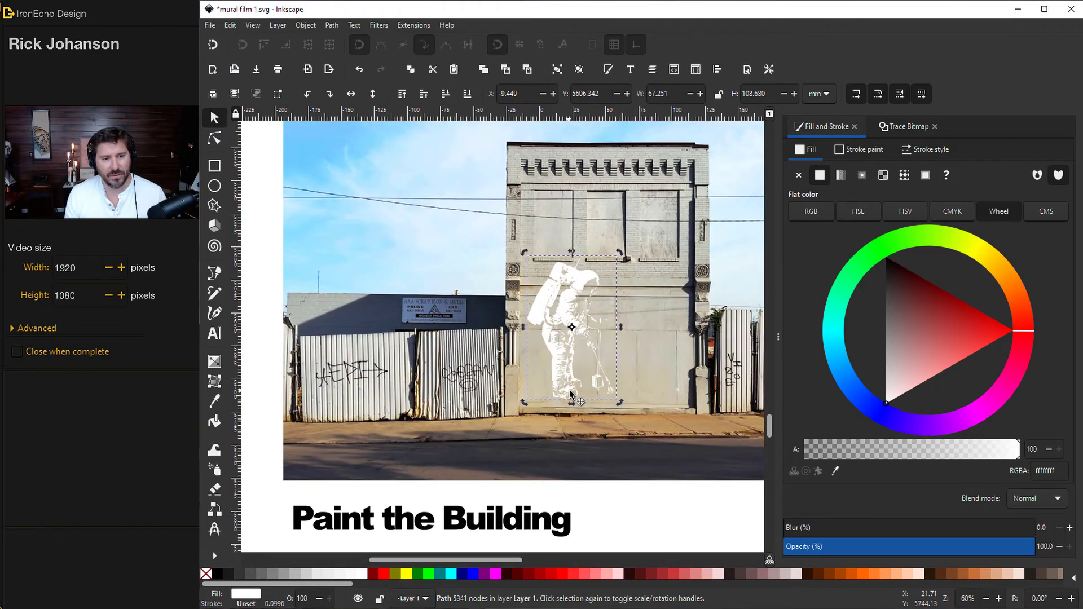
left_click(639, 289)
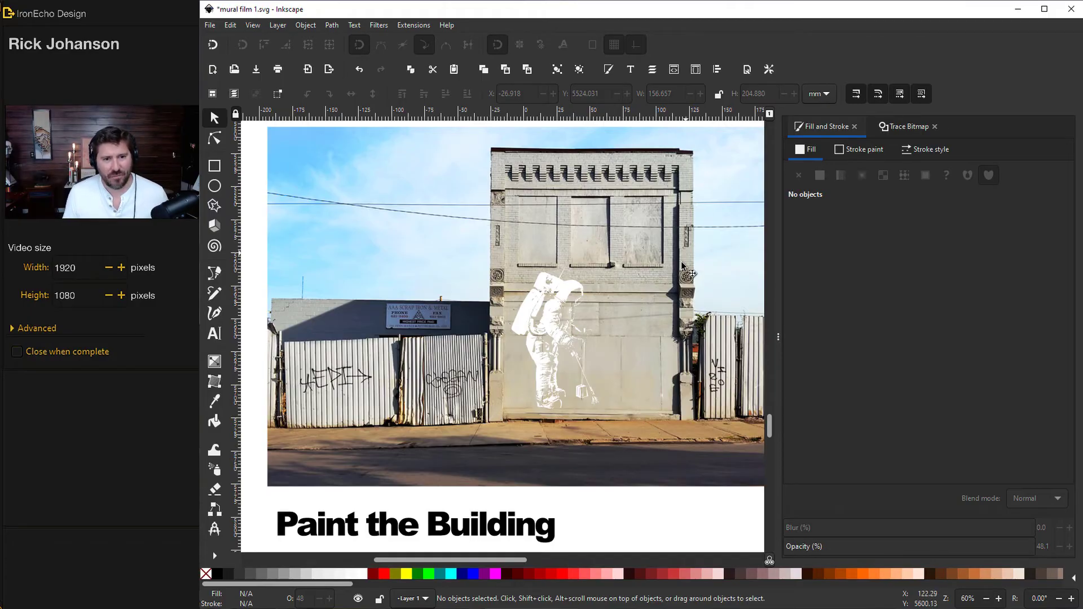
Step: Restore the pink building overlay and move a duplicate to the page's left edge
key("ctrl+z")
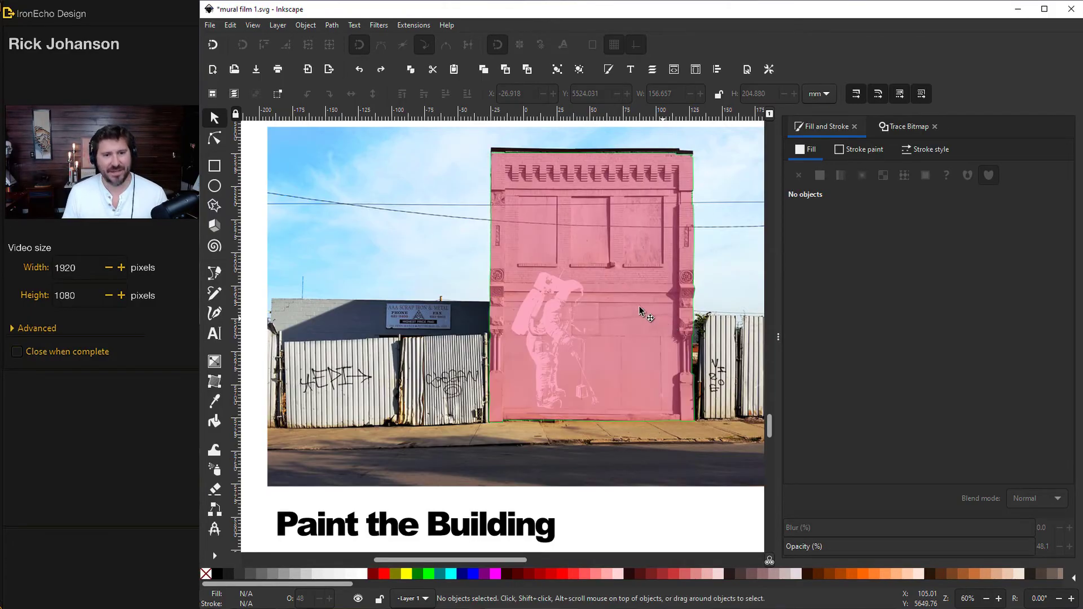
left_click(603, 219)
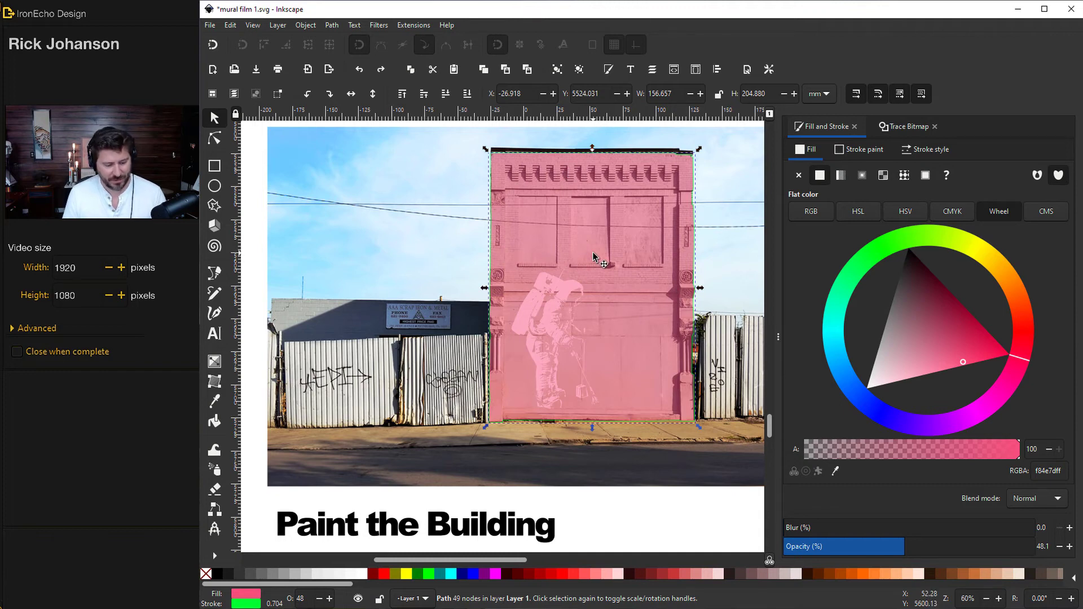
key("ctrl+d")
left_click_drag(564, 241, 342, 220)
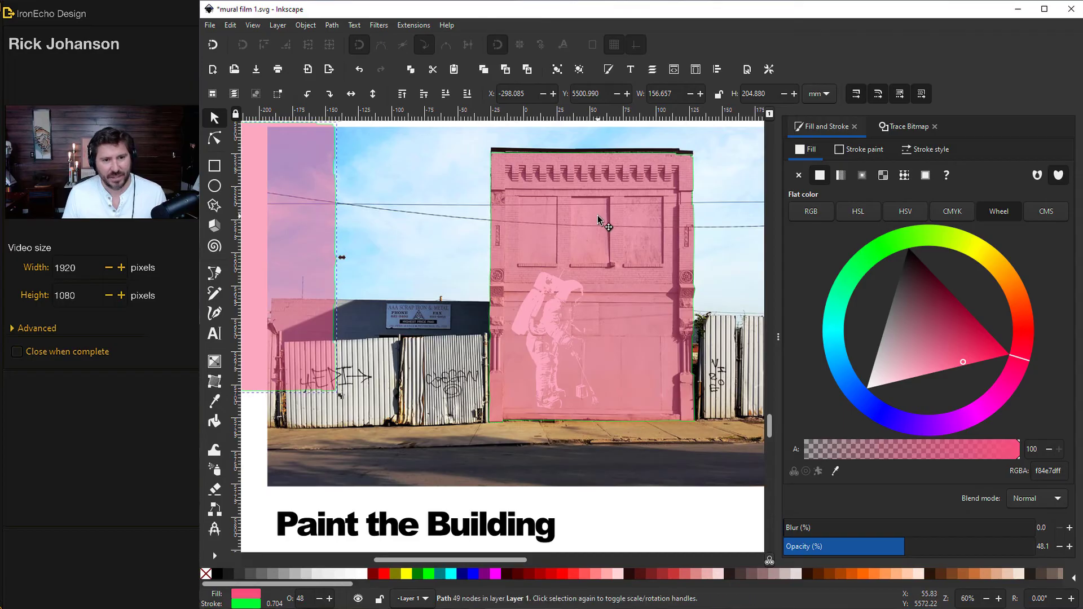
Step: Give the original overlay no outline and a blue fill (006ec1)
left_click(597, 215)
left_click(846, 150)
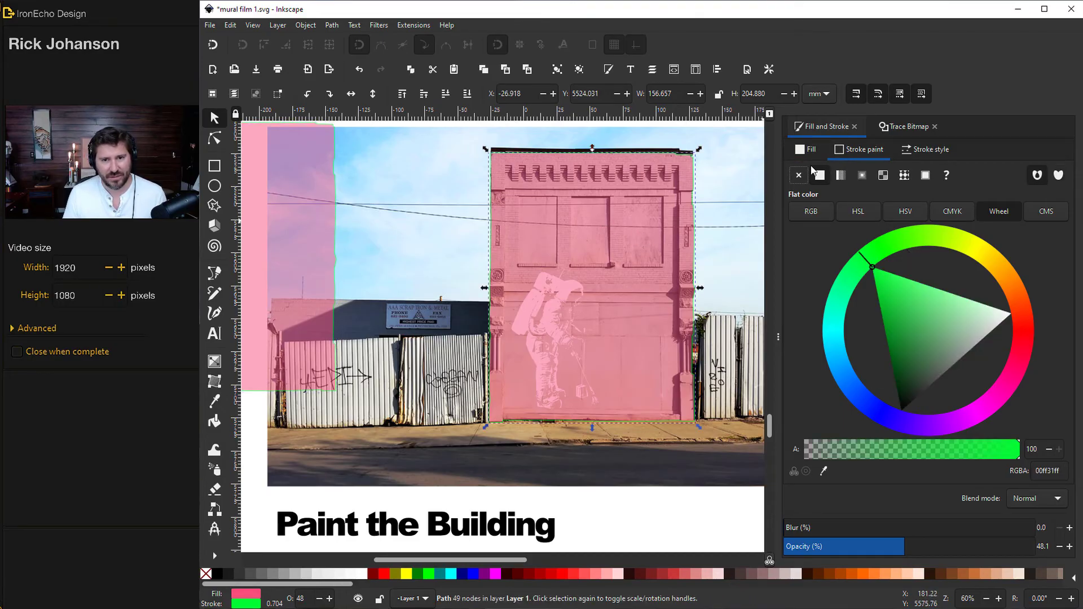
left_click(799, 176)
left_click(805, 151)
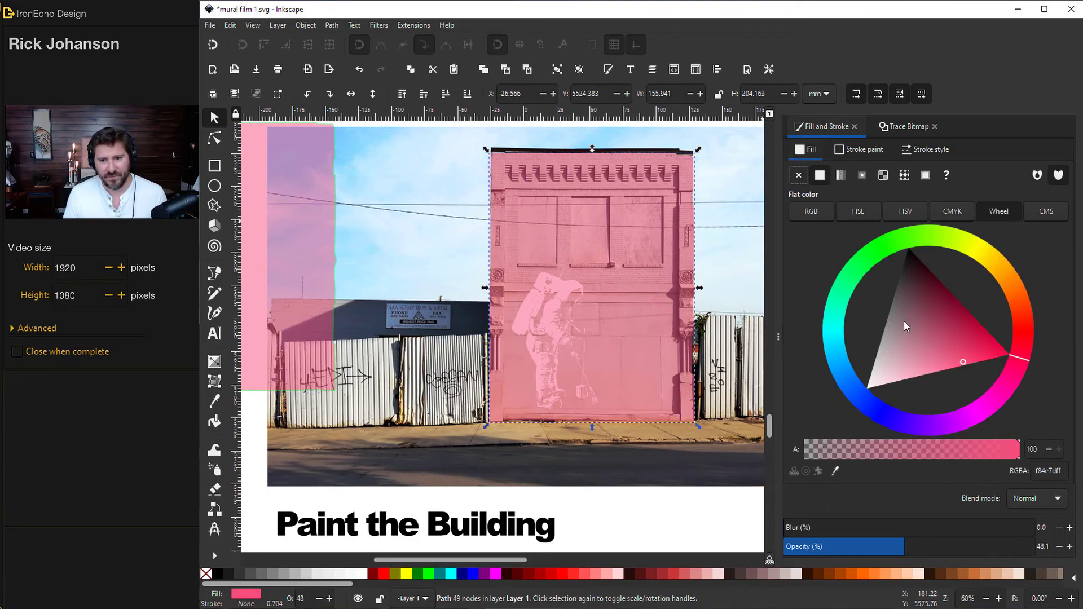
left_click_drag(1022, 368, 844, 367)
key("ctrl+z")
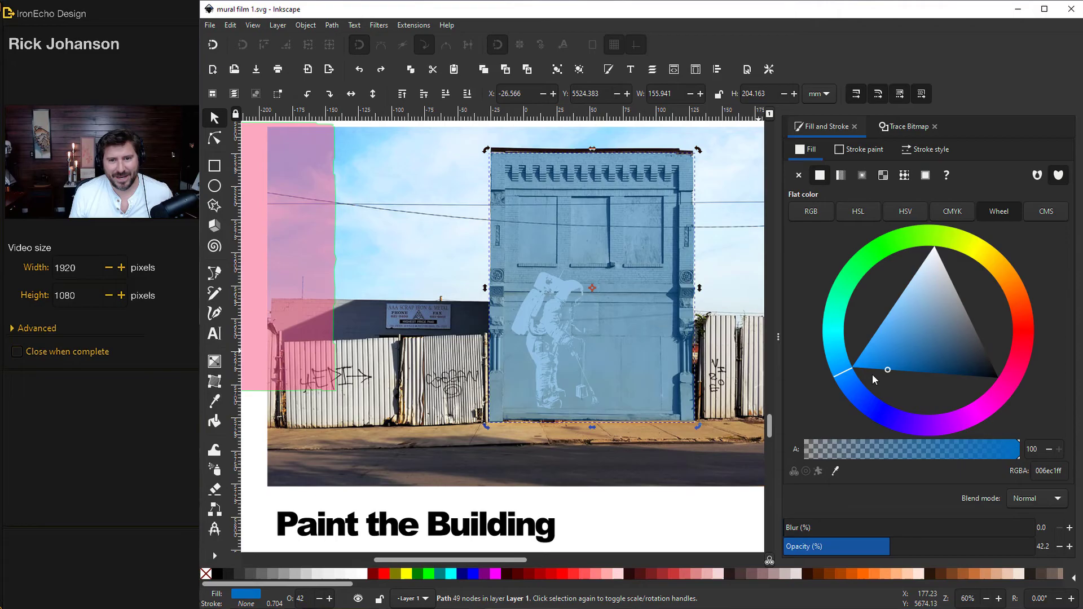
Step: Fill the overlay with a linear gradient running diagonally up-left across the building
left_click(841, 176)
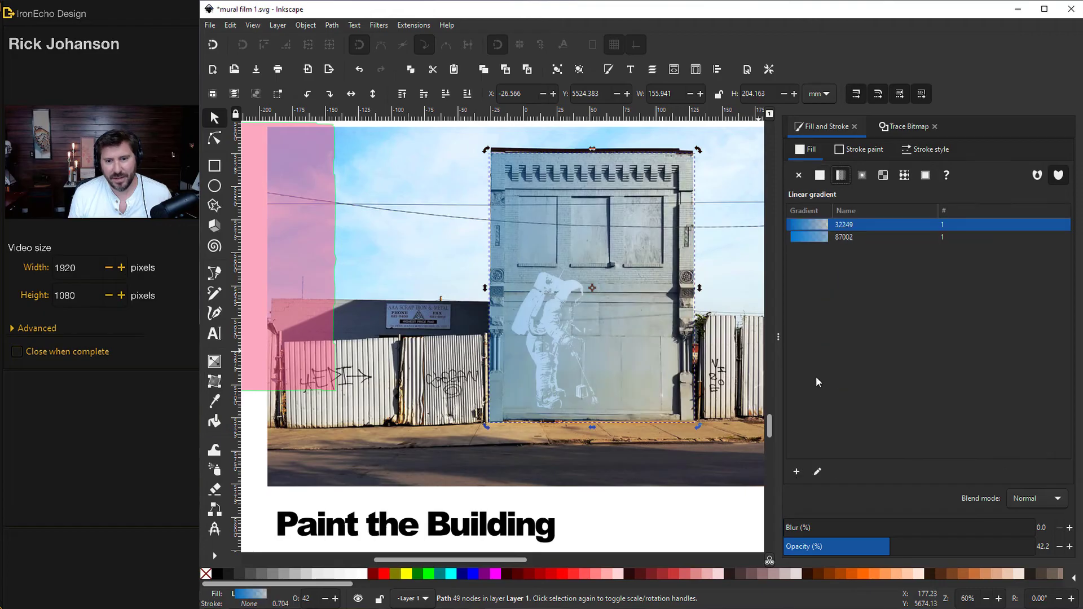
left_click(818, 471)
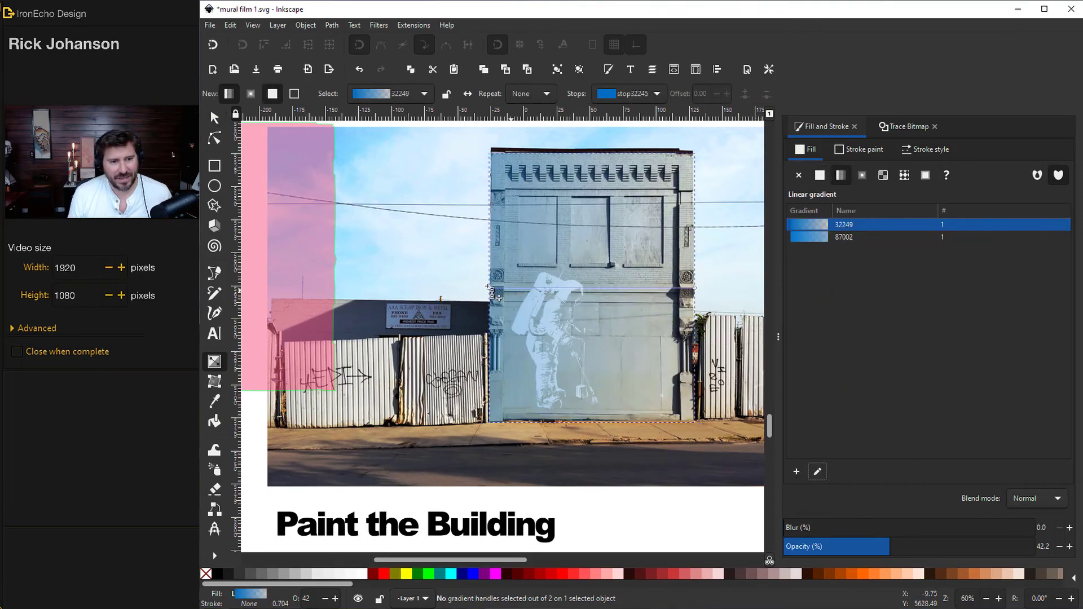
left_click_drag(495, 295, 562, 362)
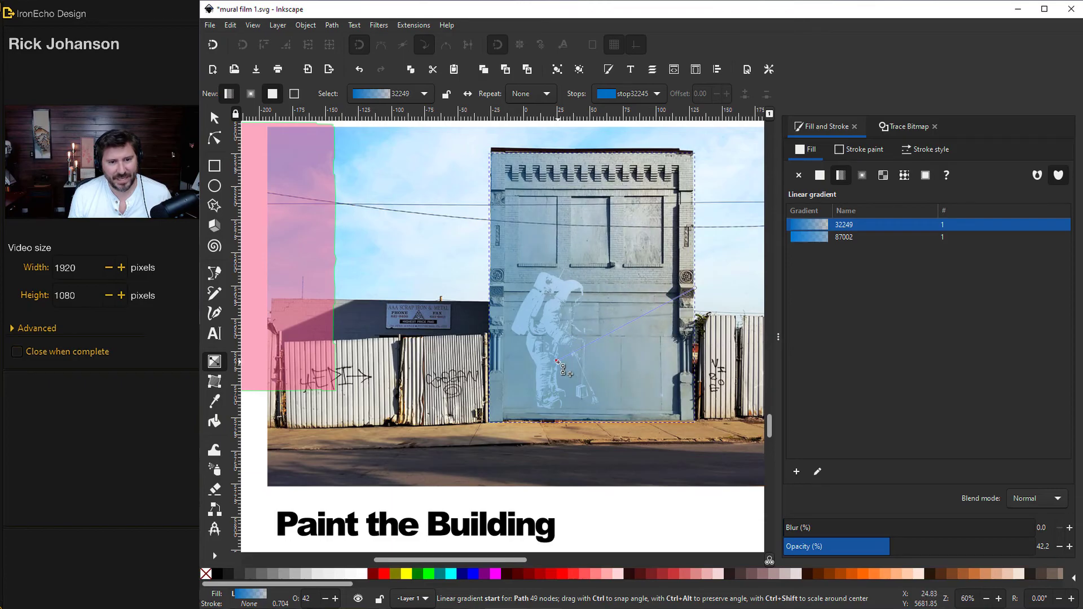
left_click_drag(695, 290, 395, 214)
Step: Lower the blue overlay beneath the white astronaut, then select the street photo
left_click(215, 117)
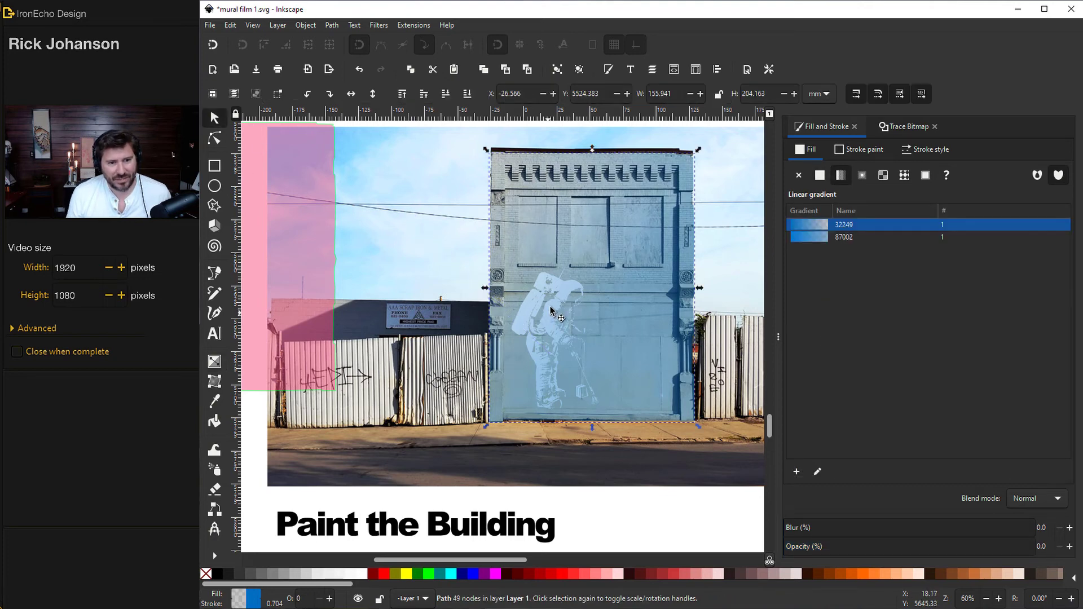
left_click(633, 280)
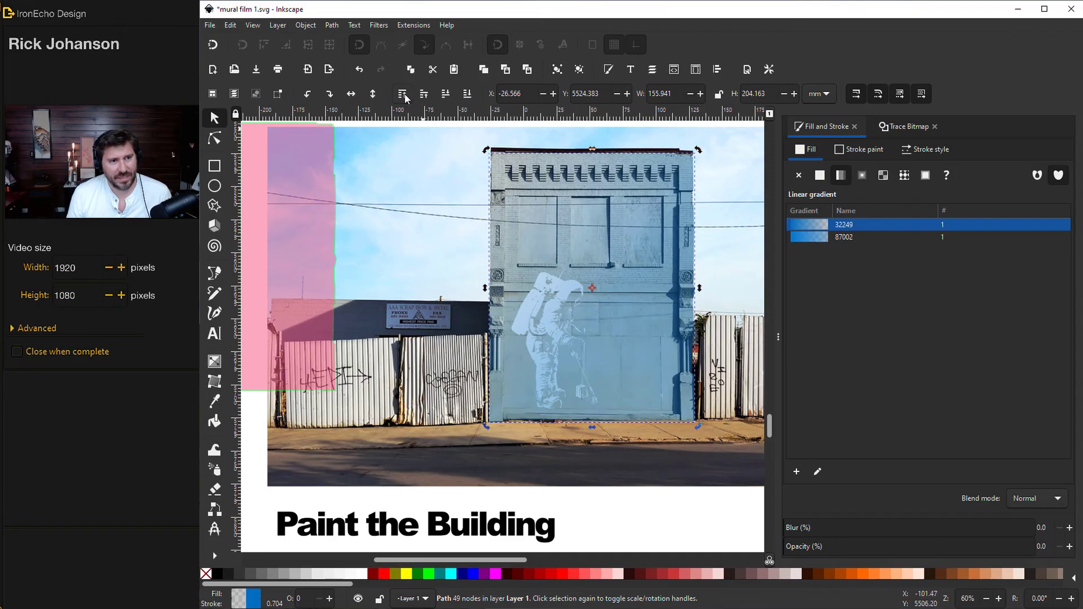
left_click(446, 96)
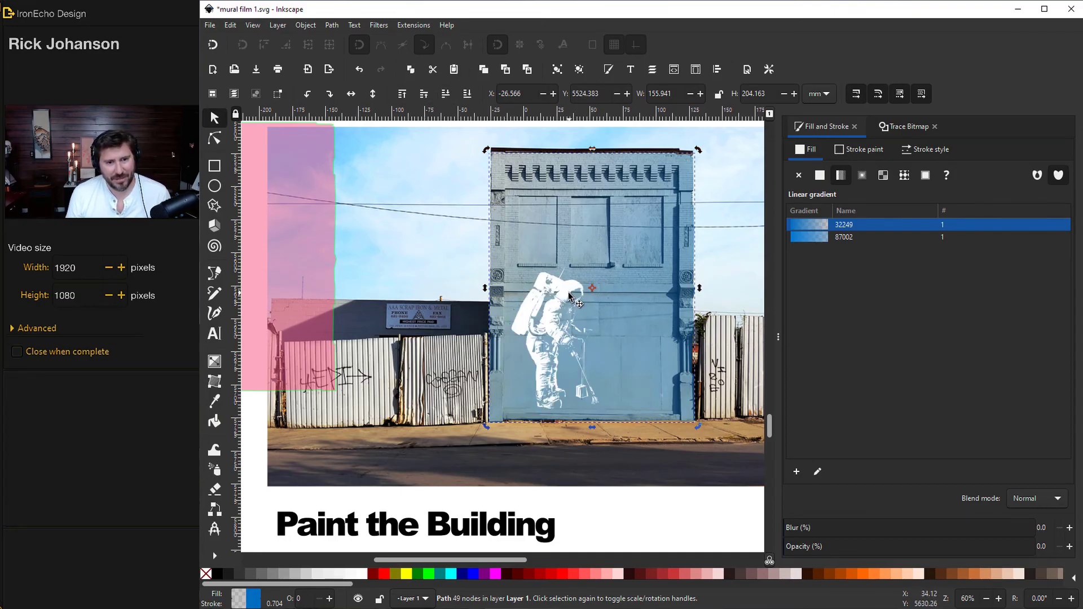
left_click(636, 268)
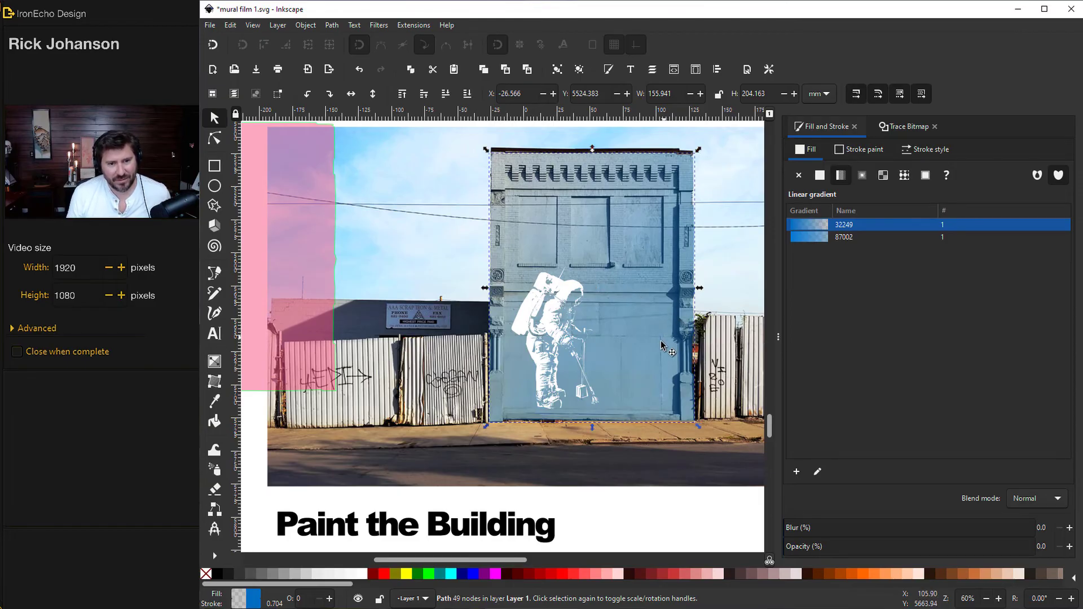
left_click(734, 291)
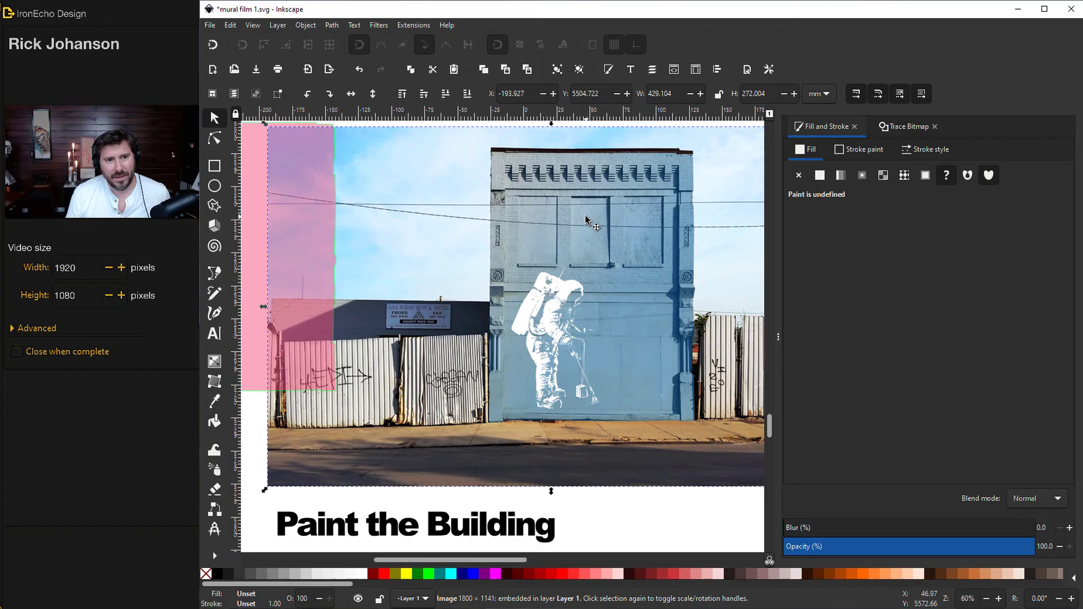
Step: Trace the street photo in black and white at brightness threshold 0.54 and move the tracing below
left_click(333, 25)
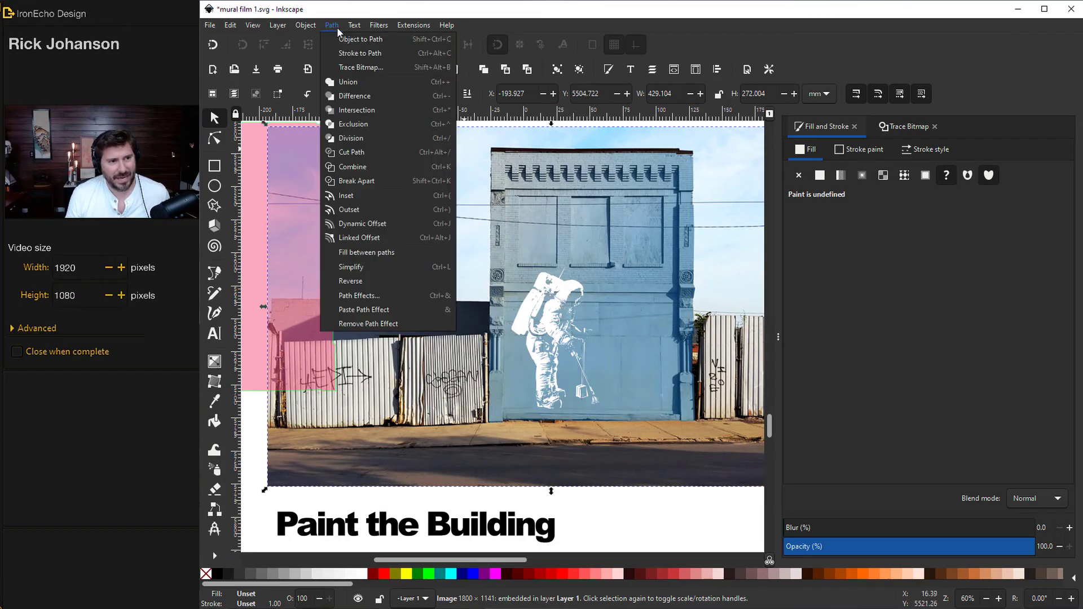
left_click(361, 66)
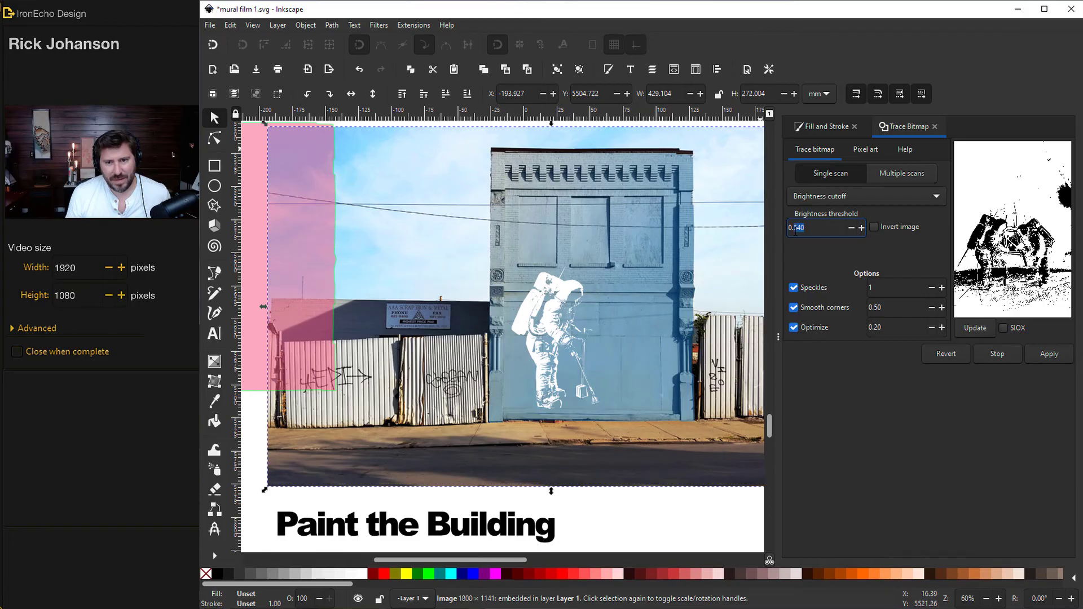
type("54")
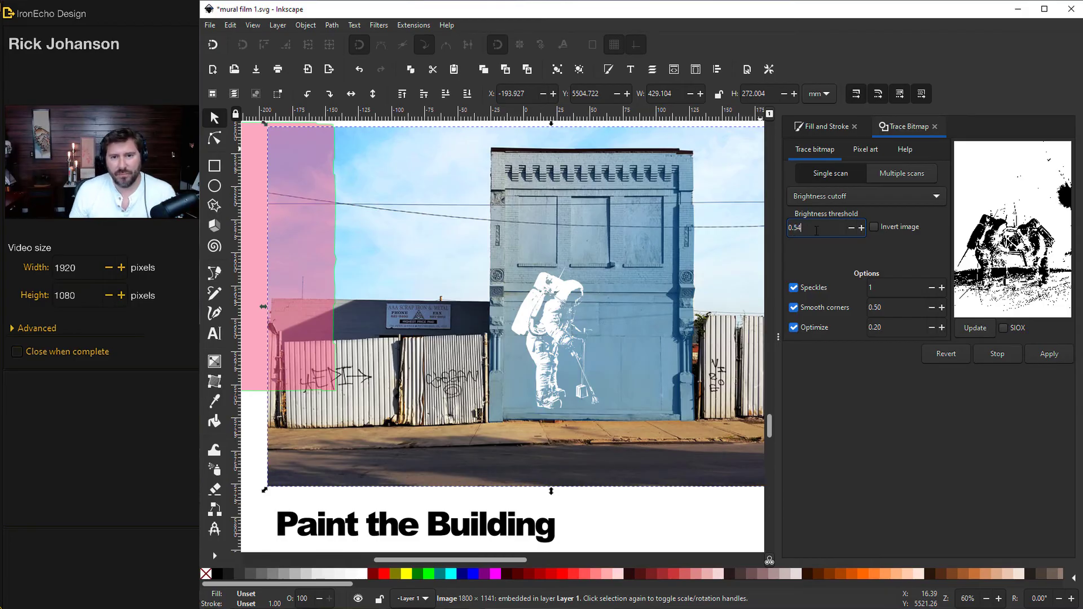
left_click(973, 334)
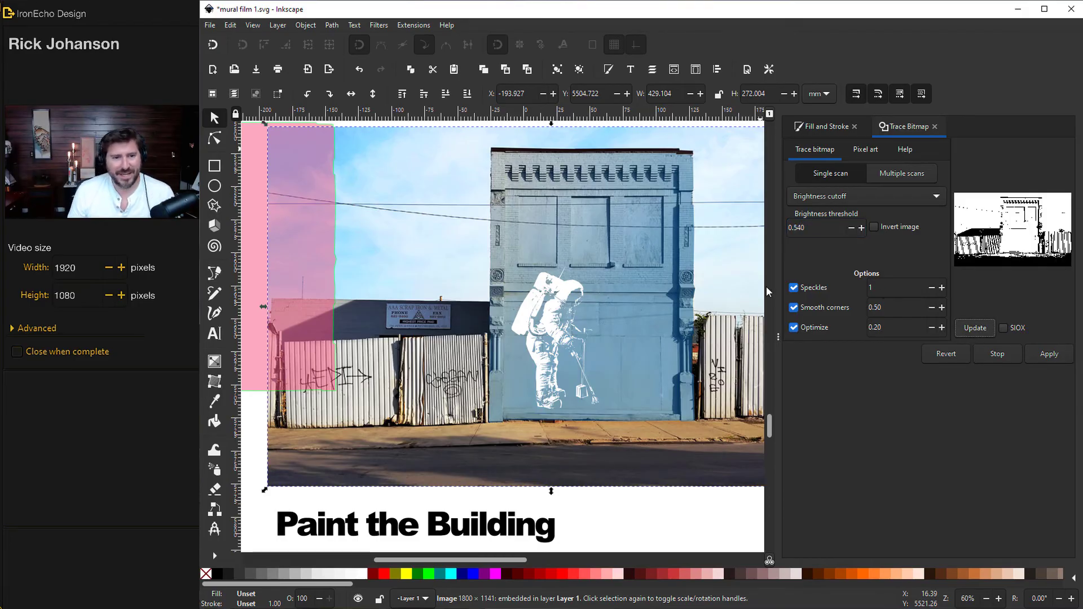
left_click(1041, 351)
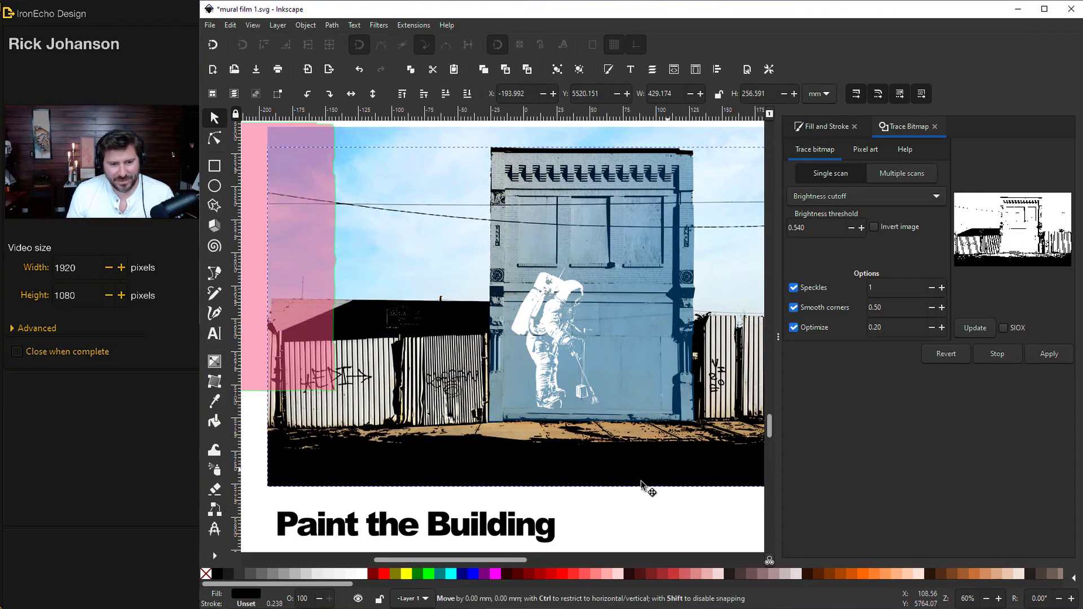
mouse_move(642, 484)
left_mouse_down()
mouse_move(617, 522)
mouse_move(653, 516)
mouse_move(649, 542)
mouse_move(639, 419)
mouse_move(644, 510)
mouse_move(659, 471)
mouse_move(686, 545)
mouse_move(685, 527)
left_mouse_up()
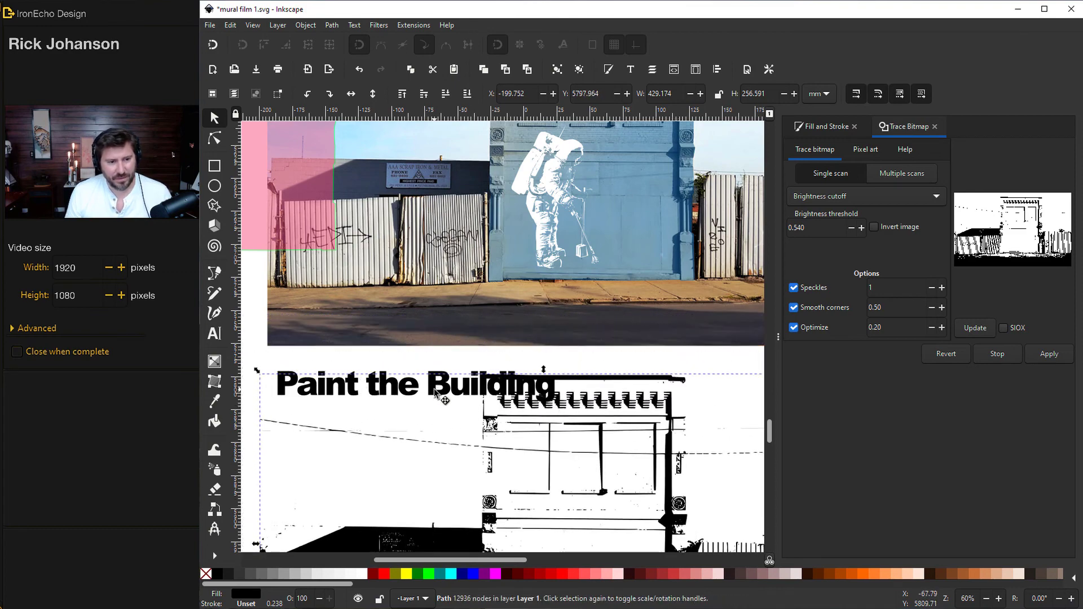
Step: Intersect the pink rectangle with the tracing to keep only the building facade
mouse_move(347, 252)
left_mouse_down()
mouse_move(477, 389)
mouse_move(592, 474)
mouse_move(545, 372)
left_mouse_up()
scroll(564, 406, "down", 8)
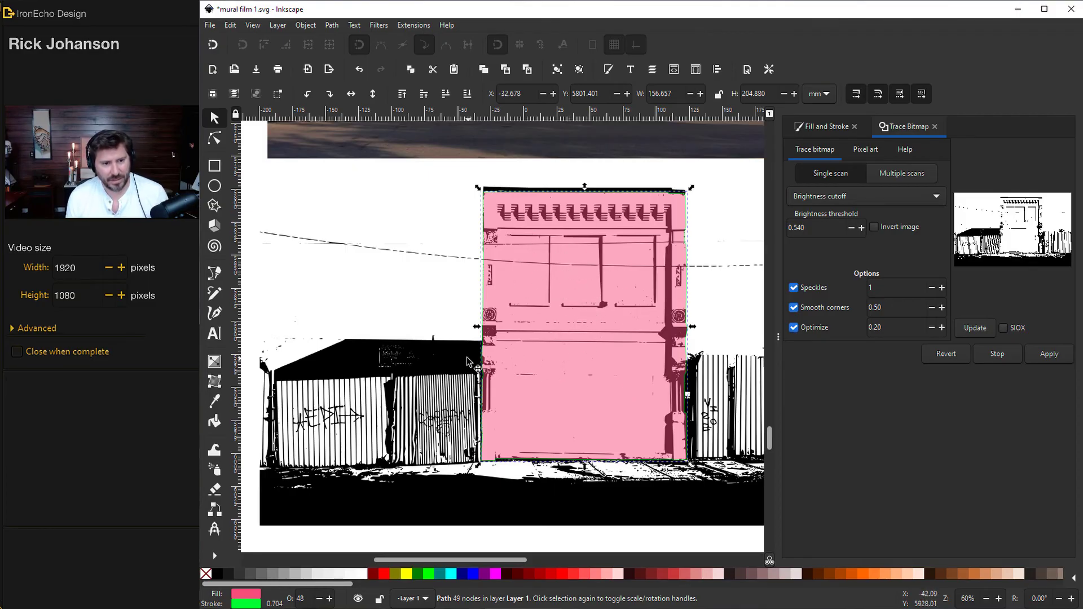
left_click(432, 359, "shift")
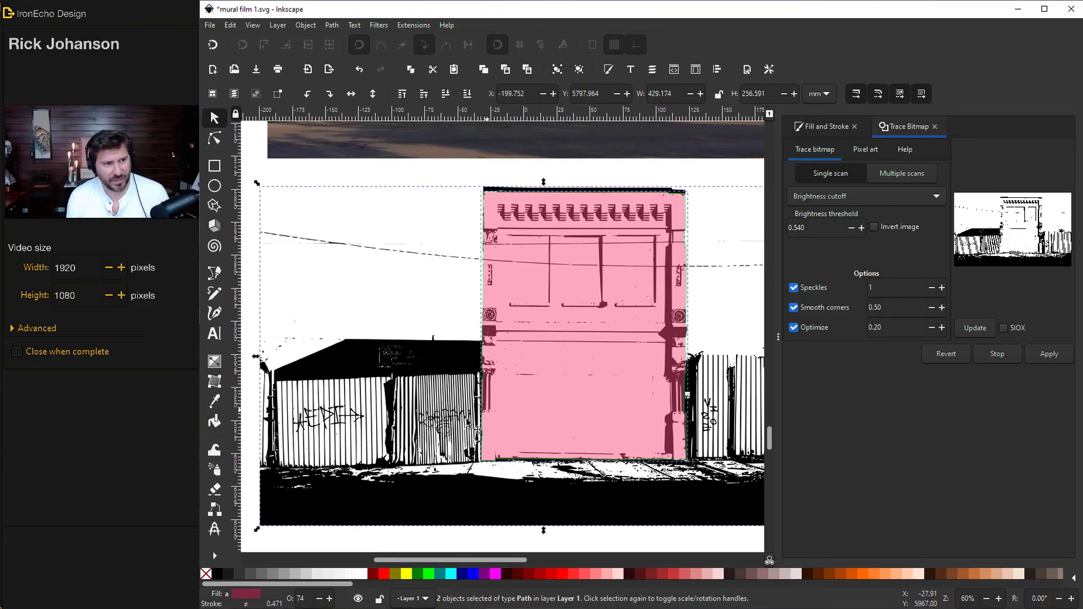
left_click(333, 25)
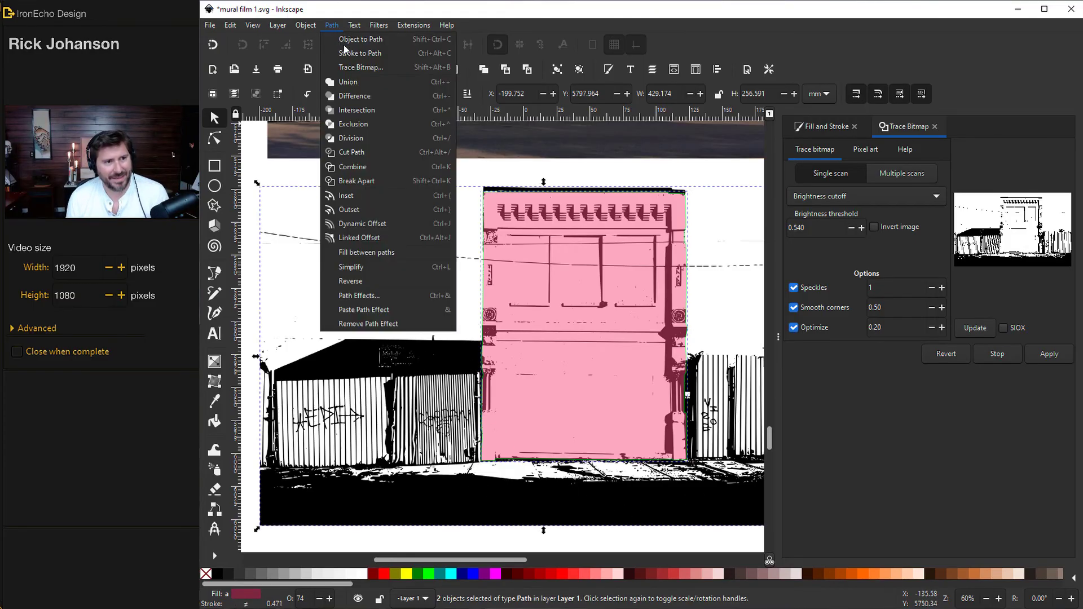
left_click(360, 110)
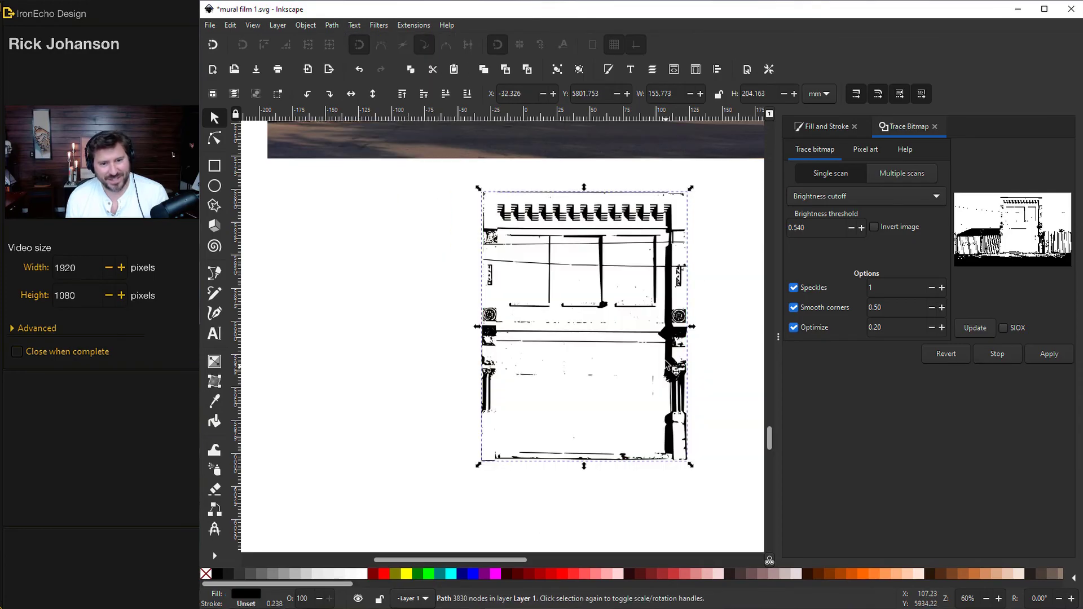
Step: Set the trimmed building tracing to 38.5% opacity
mouse_move(664, 328)
left_mouse_down()
mouse_move(659, 304)
mouse_move(653, 312)
left_mouse_up()
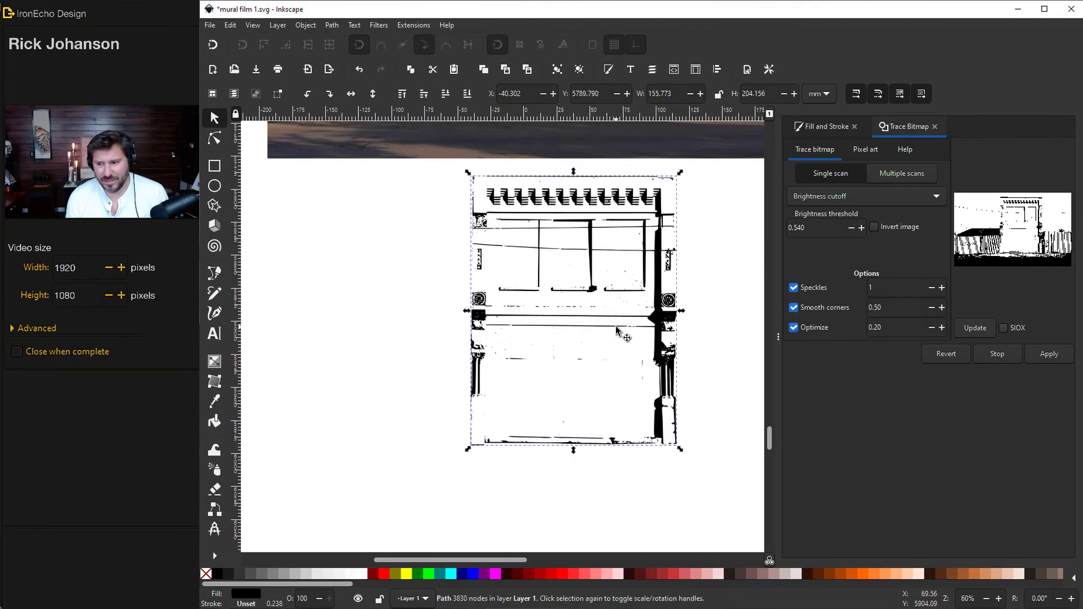
left_click(814, 131)
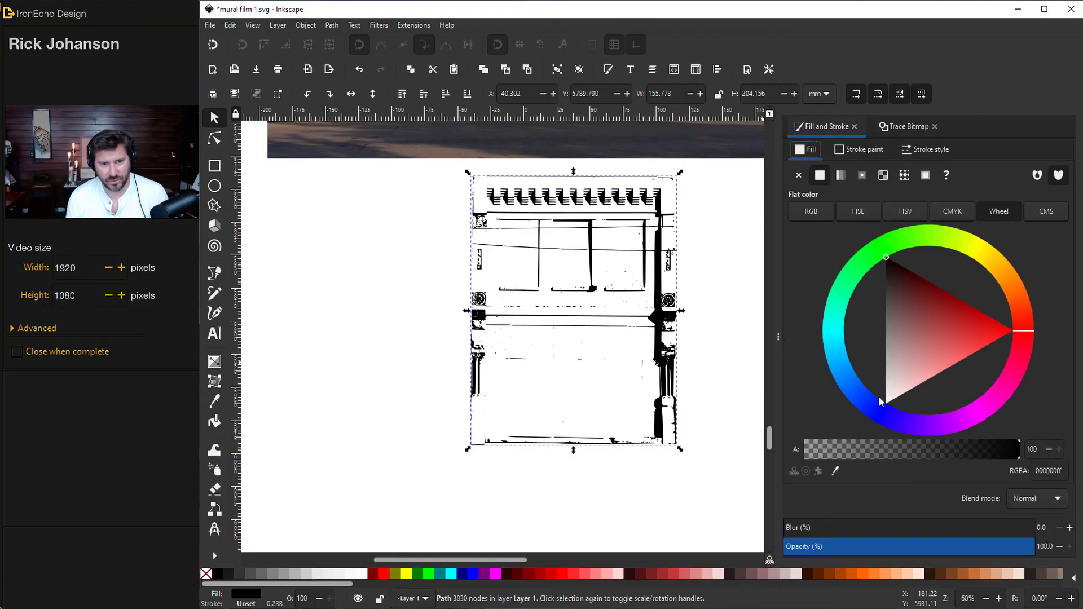
left_click_drag(899, 550, 881, 553)
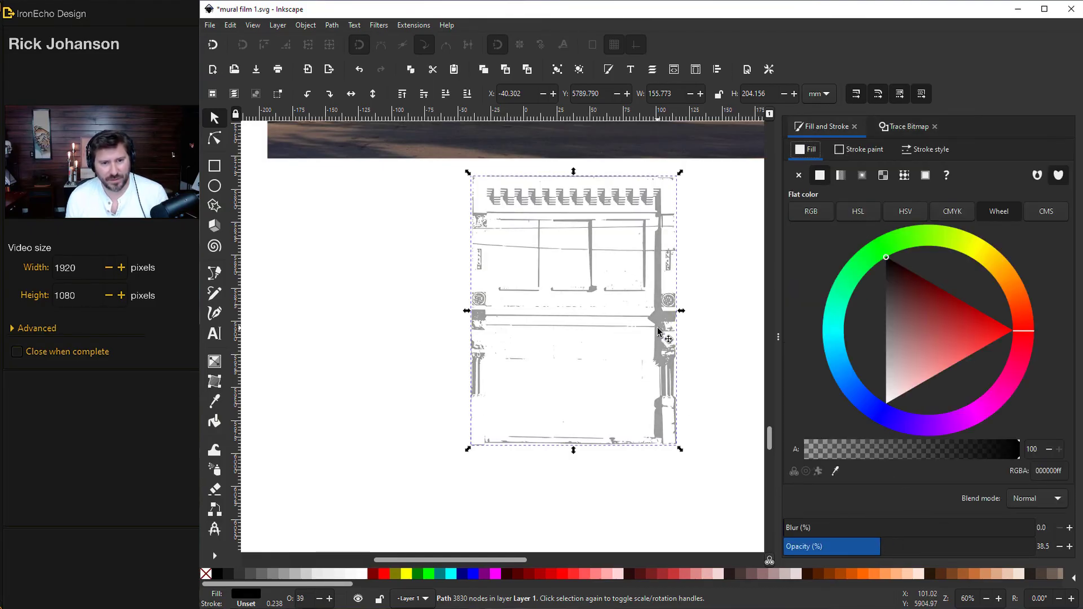
Step: Raise the tracing one level and align it exactly over the photo's building
left_click_drag(664, 337, 653, 252)
scroll(660, 367, "up", 5)
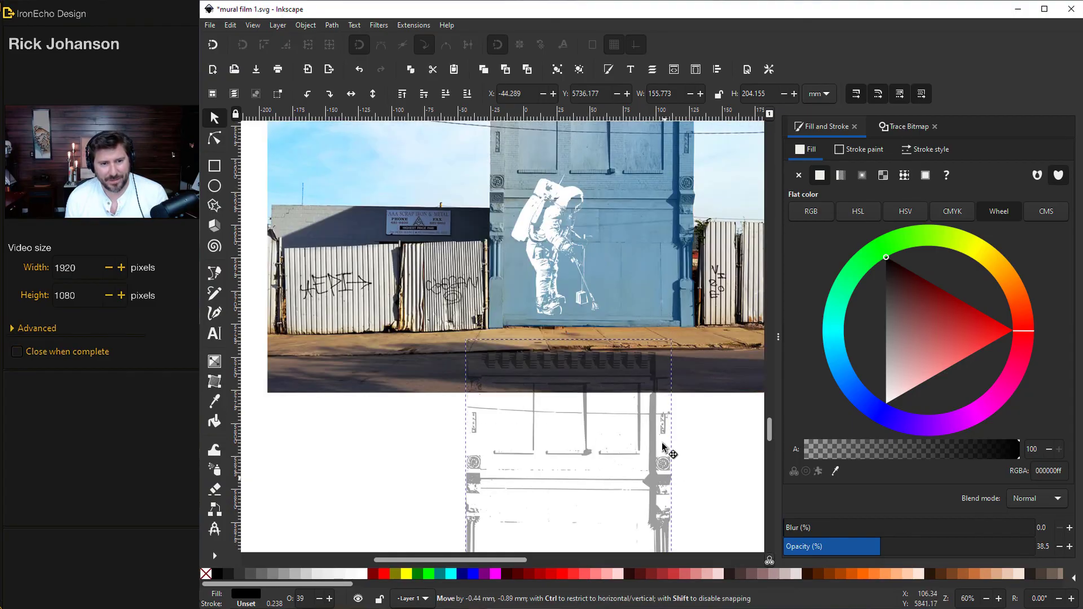
key("ctrl+z")
scroll(621, 451, "up", 3)
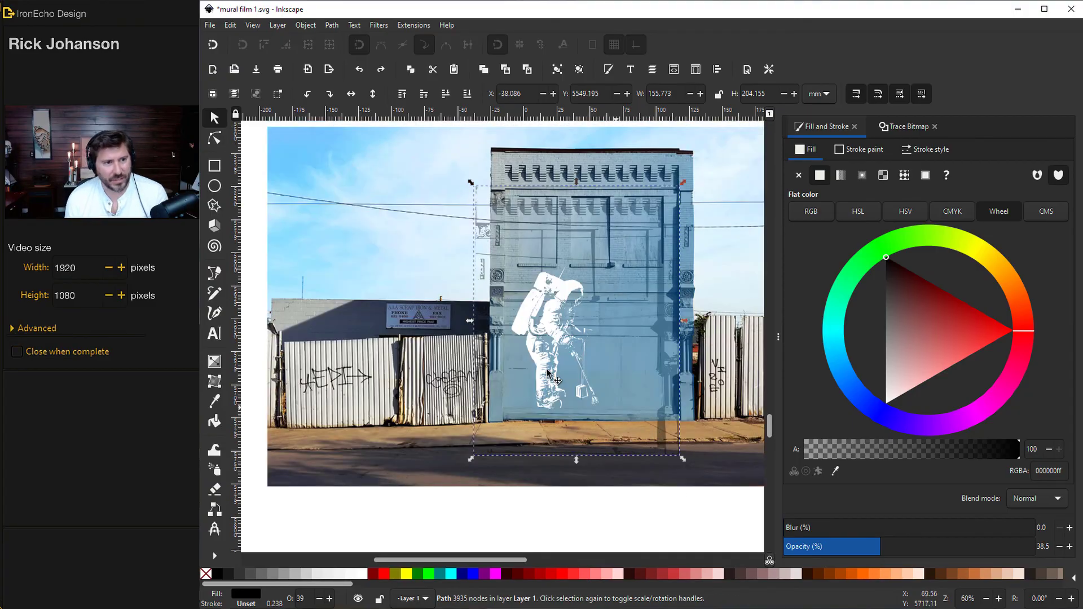
left_click(426, 99)
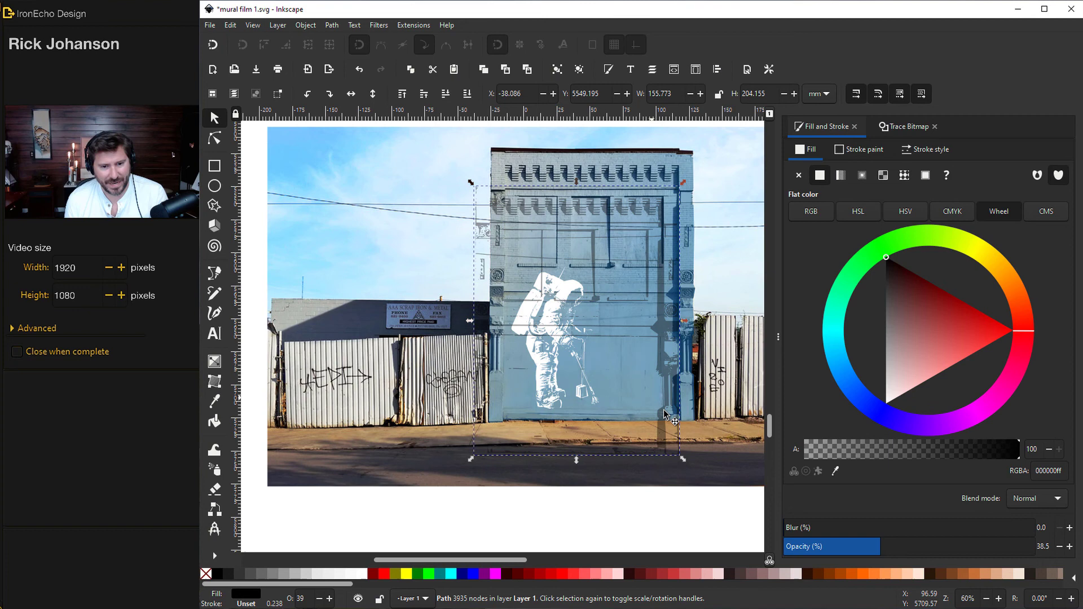
left_click_drag(663, 435, 661, 403)
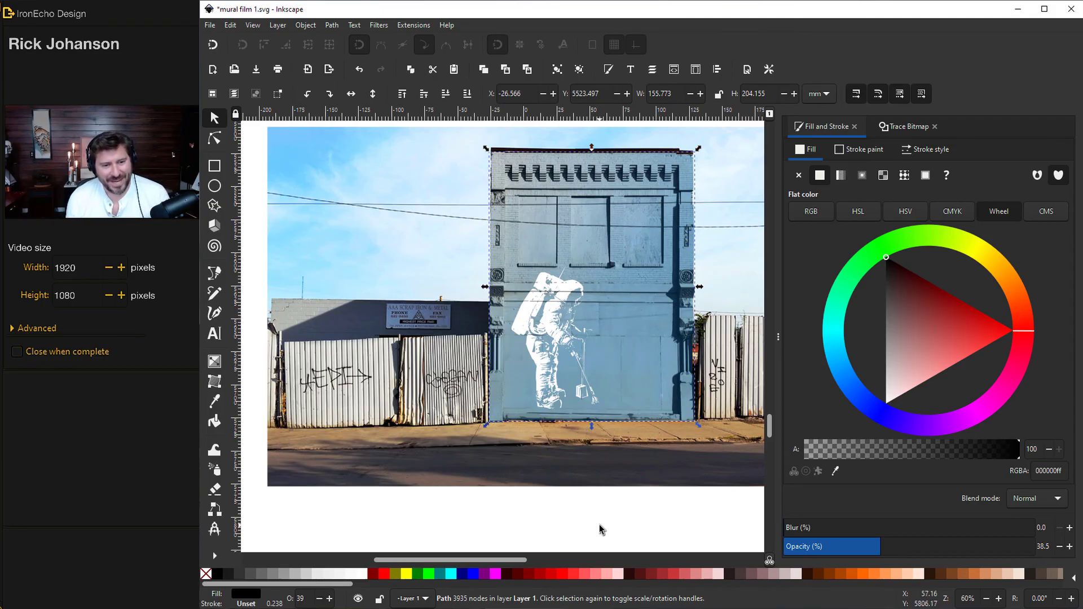
key("Escape")
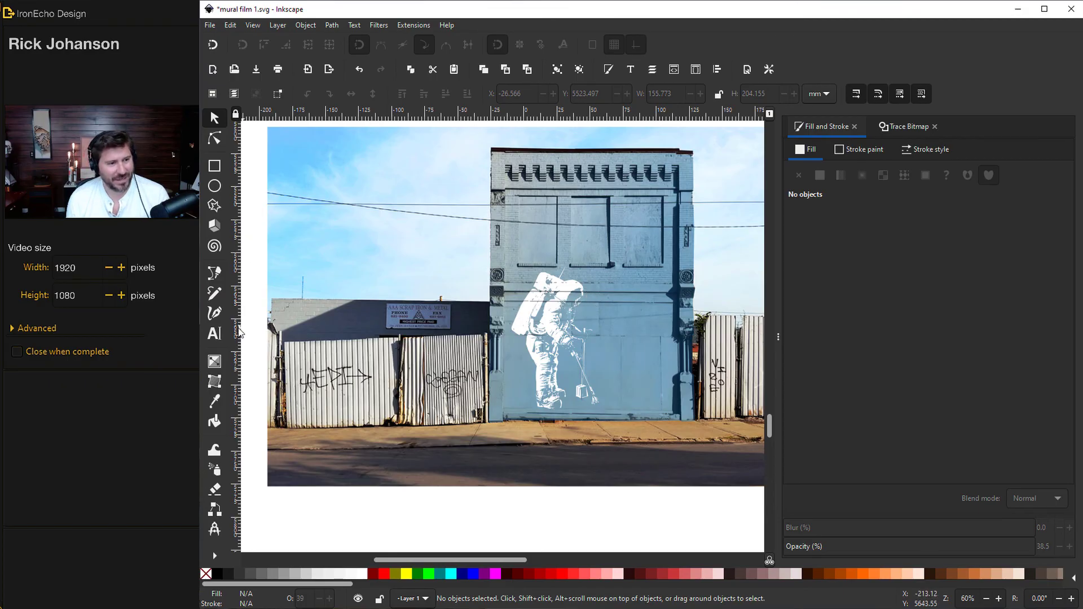
Step: Draw a yellow-orange (ffb200) circle over the astronaut's helmet
left_click(215, 274)
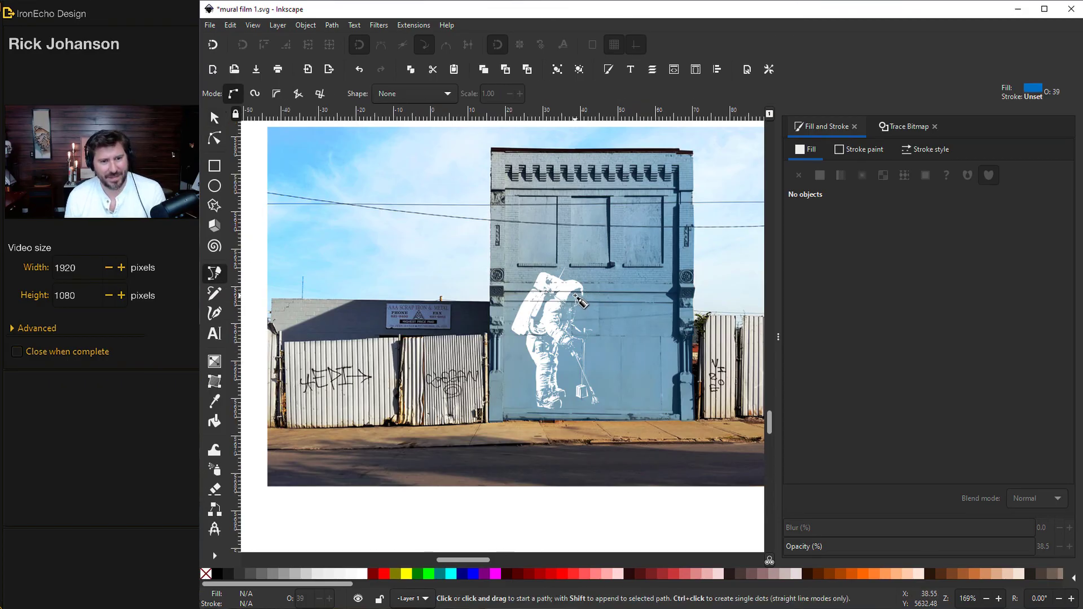
scroll(581, 302, "up", 7)
scroll(581, 316, "down", 3)
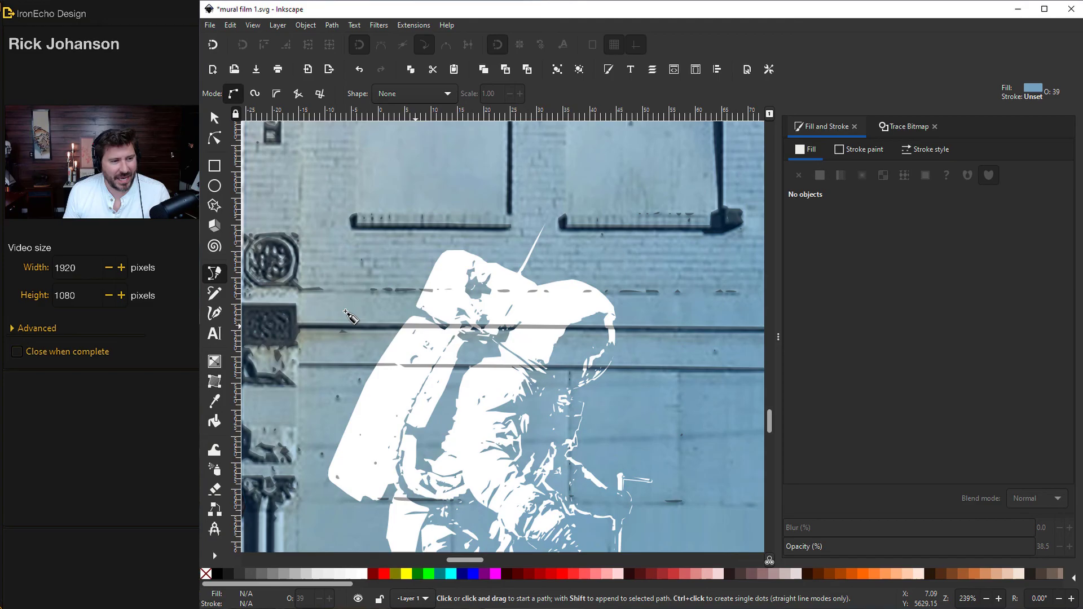
left_click(214, 185)
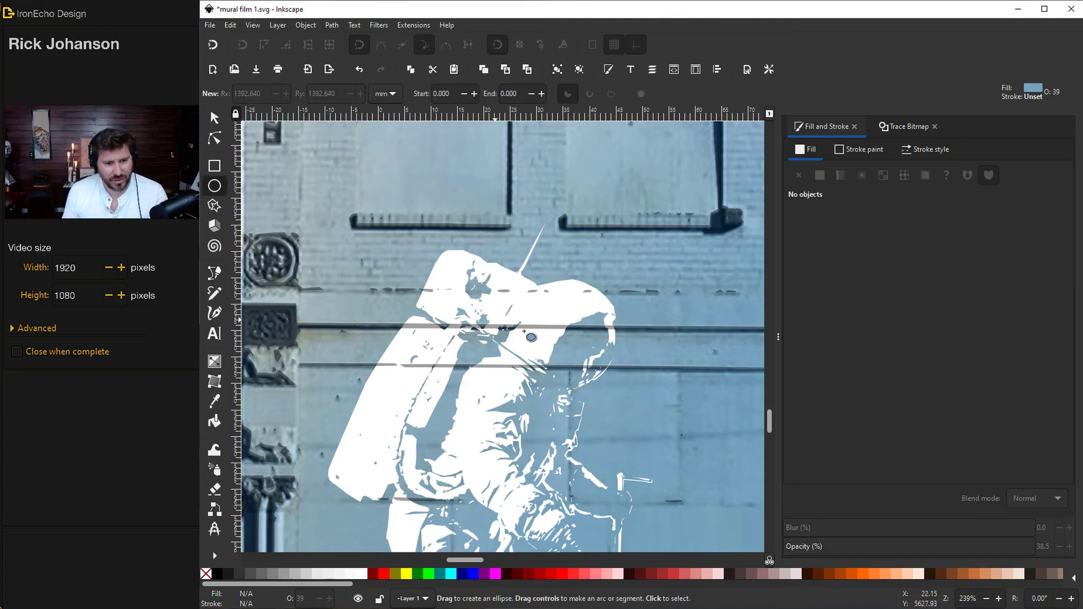
left_click_drag(540, 316, 589, 362)
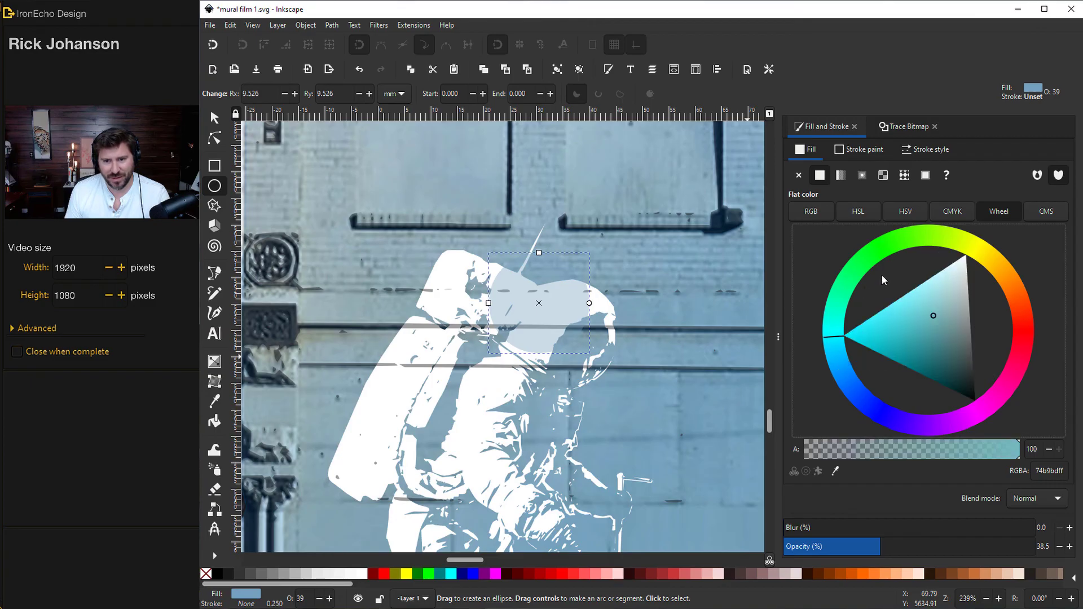
left_click(985, 269)
left_click(992, 273)
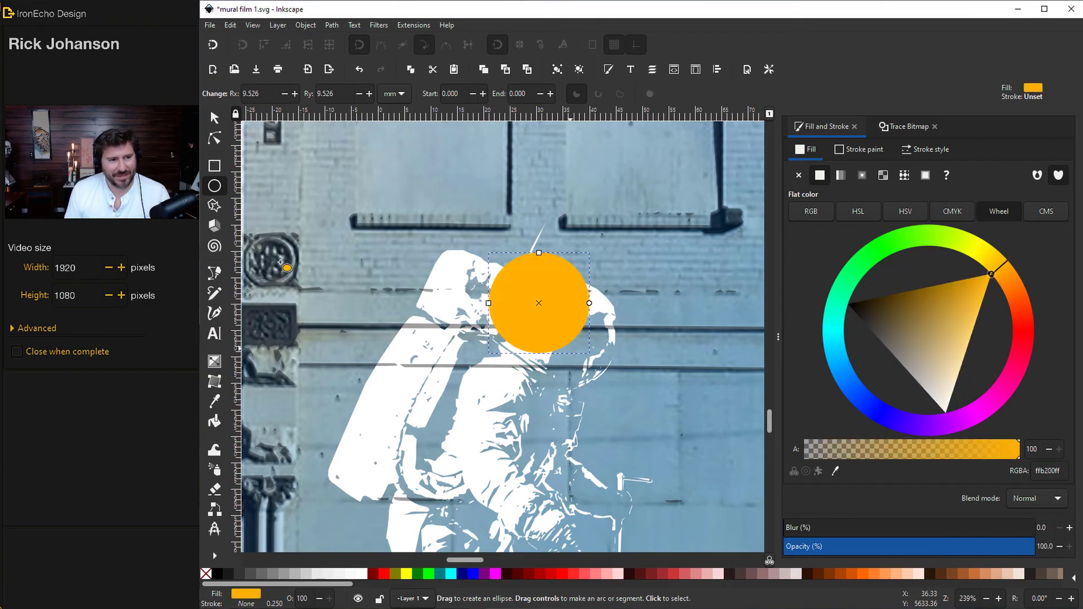
Step: Duplicate and offset the circle, then intersect both into a lens-shaped visor
left_click(214, 117)
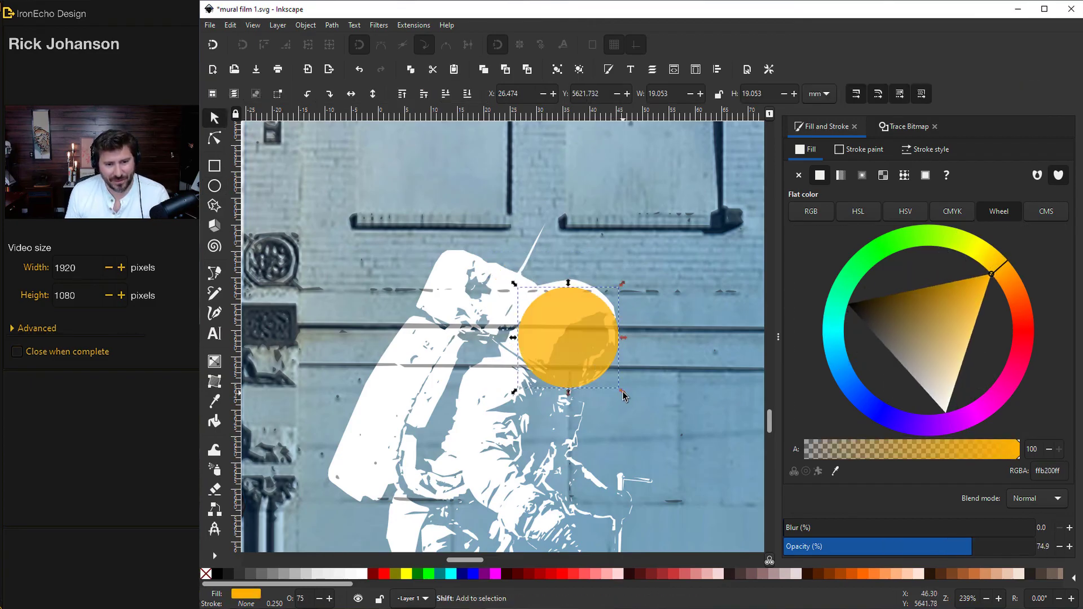
left_click_drag(620, 391, 630, 401)
mouse_move(595, 363)
left_mouse_down()
mouse_move(563, 336)
mouse_move(611, 371)
left_mouse_up()
key("ctrl+d")
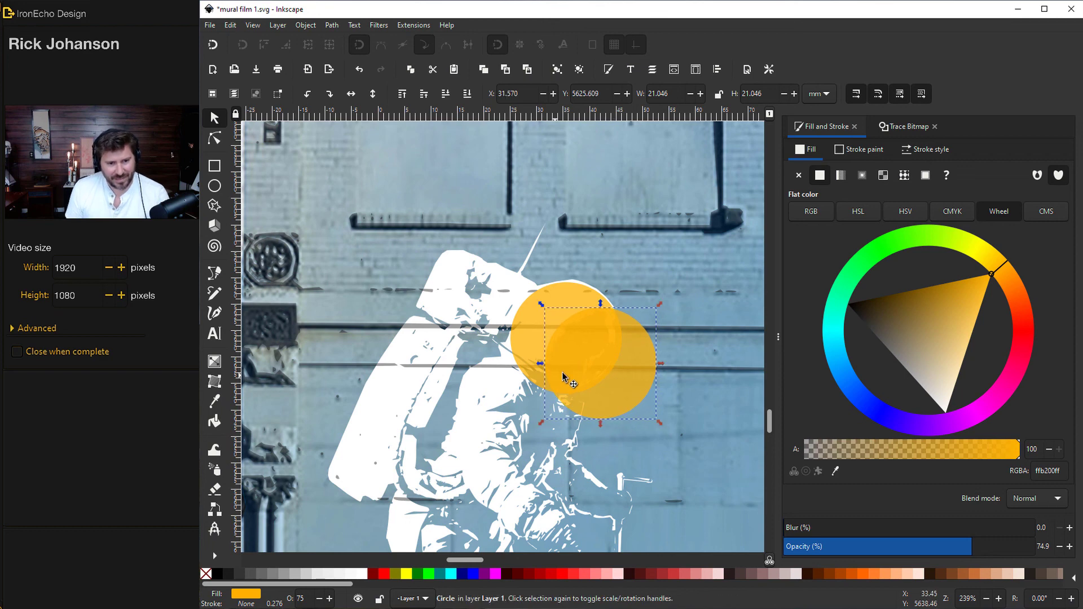
left_click(535, 332, "shift")
left_click(333, 24)
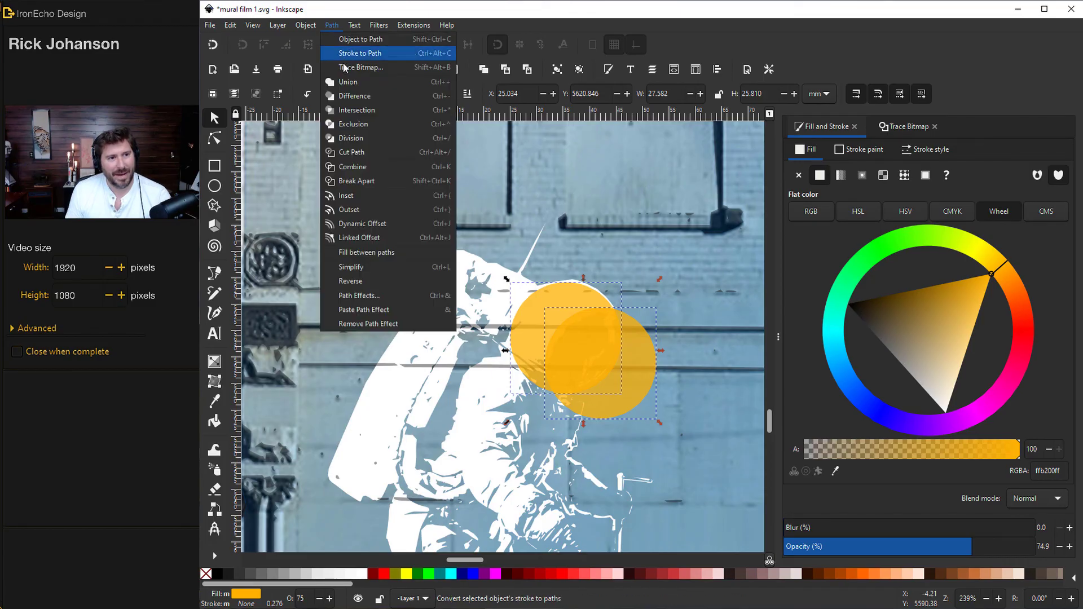
left_click(351, 107)
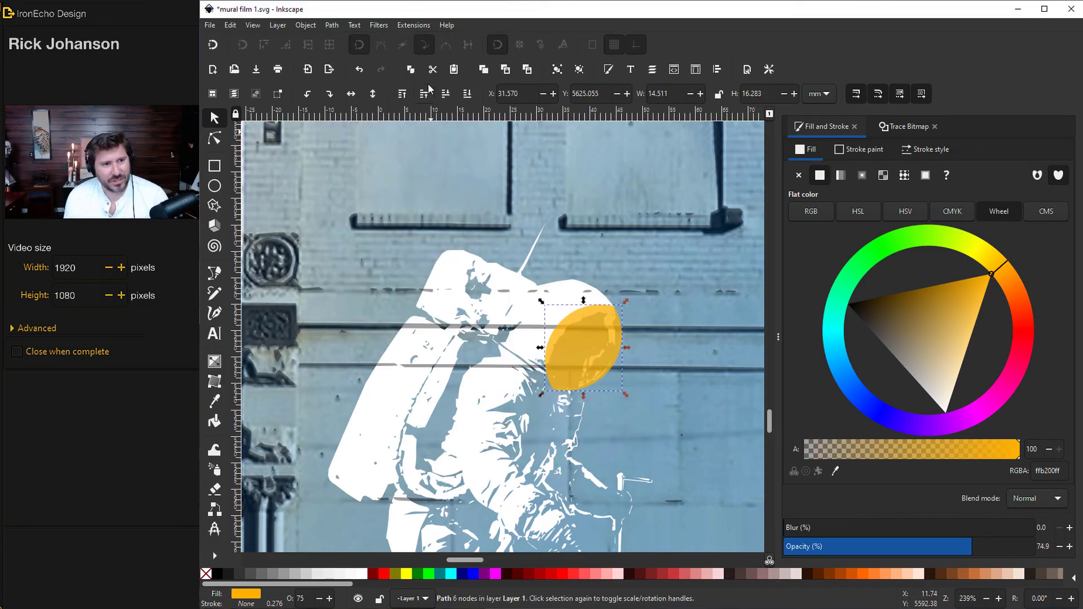
Step: Lower the visor beneath the white figure and give the astronaut a 6.7% blur
left_click(445, 93)
left_click(445, 93)
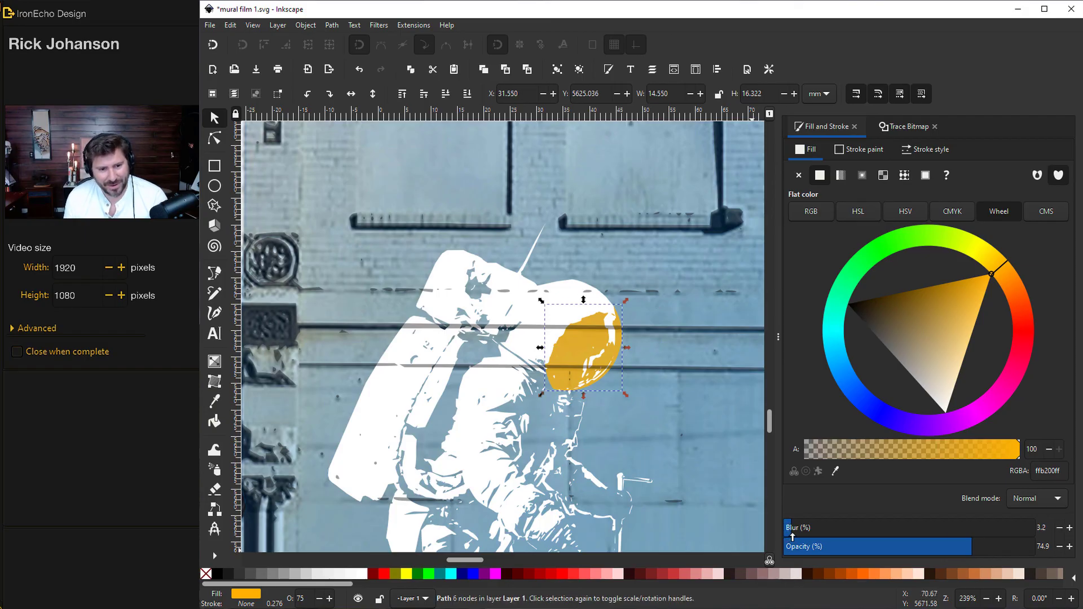
key("Tab")
left_click_drag(797, 525, 800, 531)
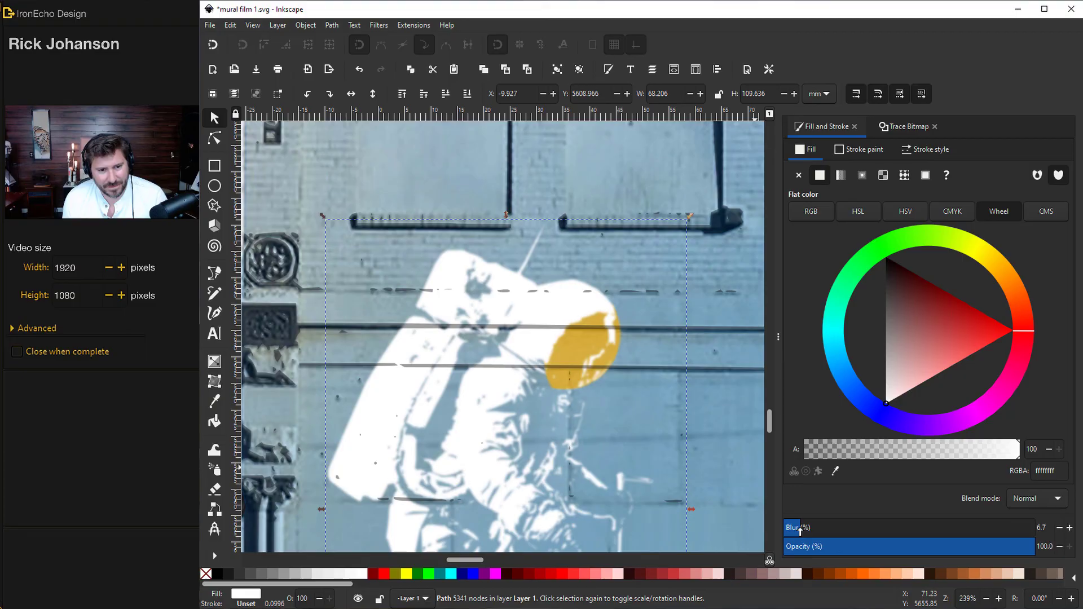
key("Escape")
key("5")
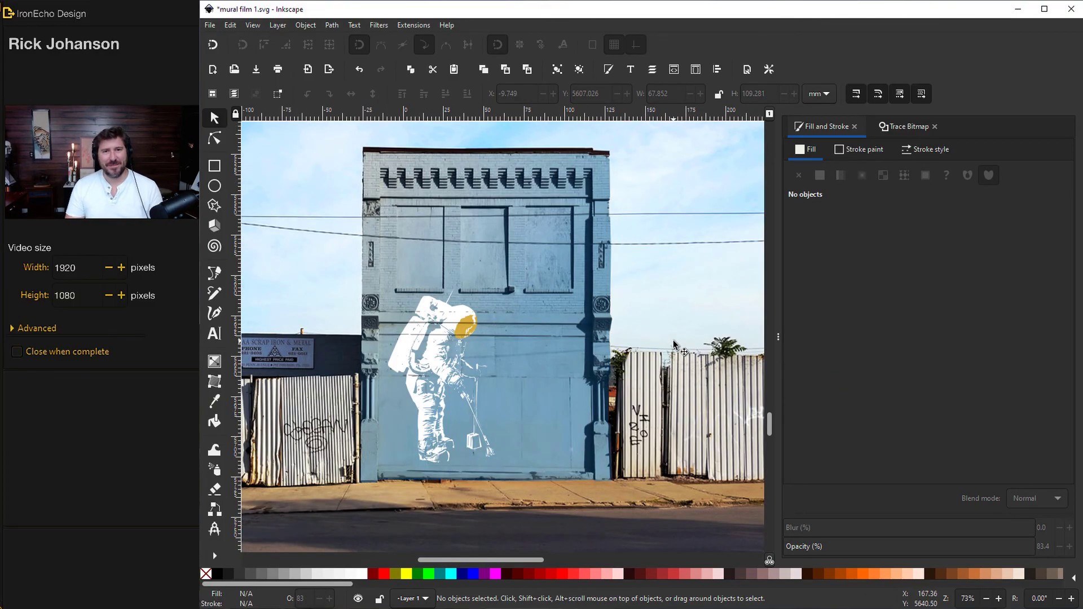